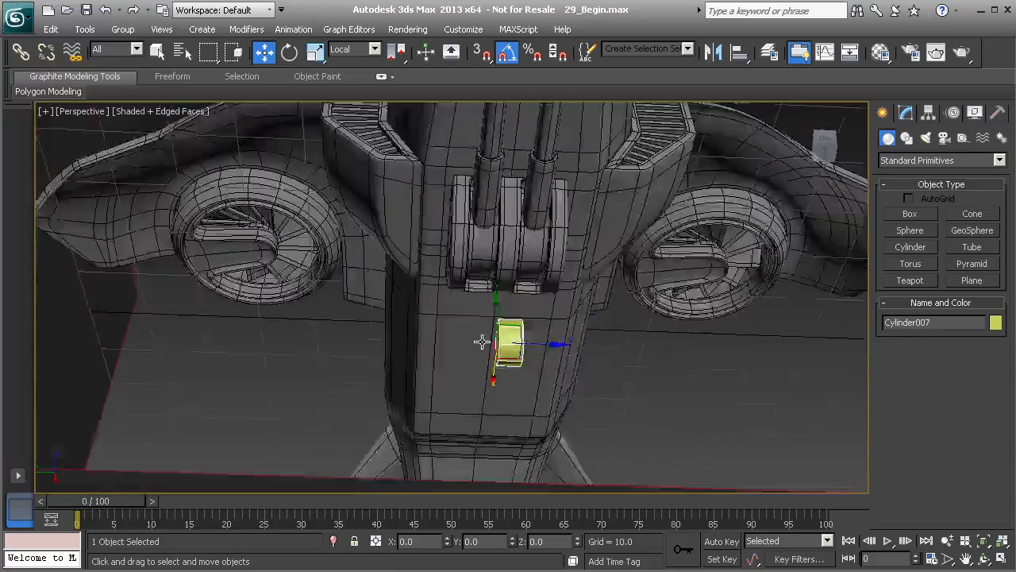
Delete the yellow cylinder below the hull and switch to the front view
{"action": "middle_click_drag", "start_coordinate": [520, 348], "coordinate": [442, 408], "text": "alt"}
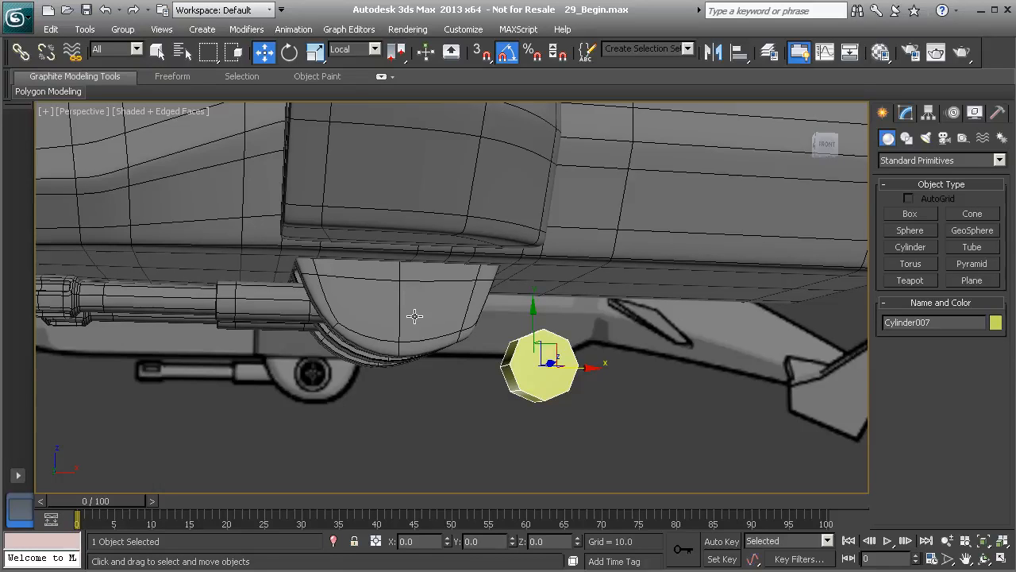
{"action": "key", "text": "Delete"}
{"action": "key", "text": "f"}
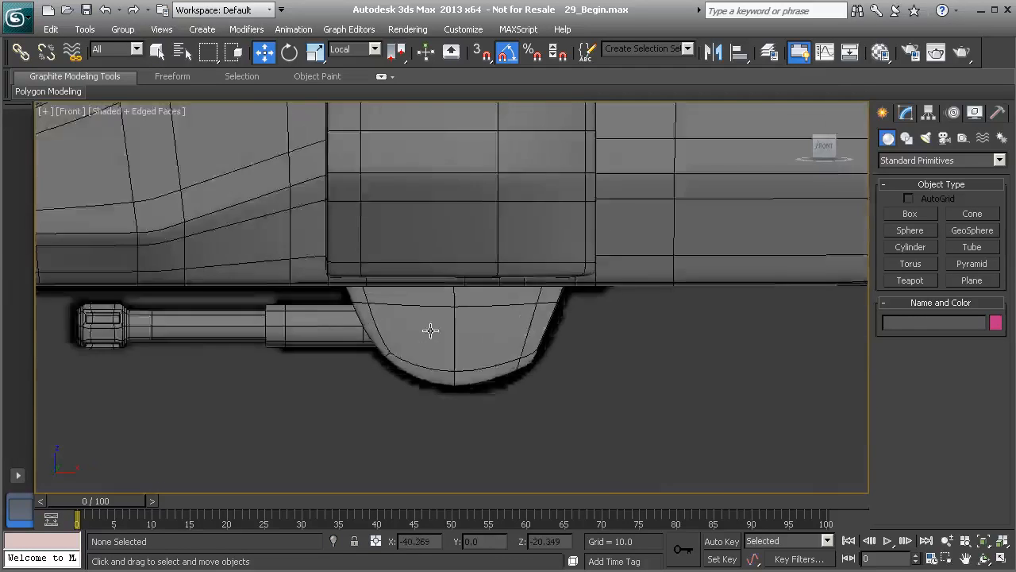
With AutoGrid enabled, create an 8-sided cylinder about 3.4 in radius and 4.1 high on the rounded bracket's outer face
{"action": "scroll", "coordinate": [431, 330], "scroll_direction": "up", "scroll_amount": 4}
{"action": "key", "text": "F3"}
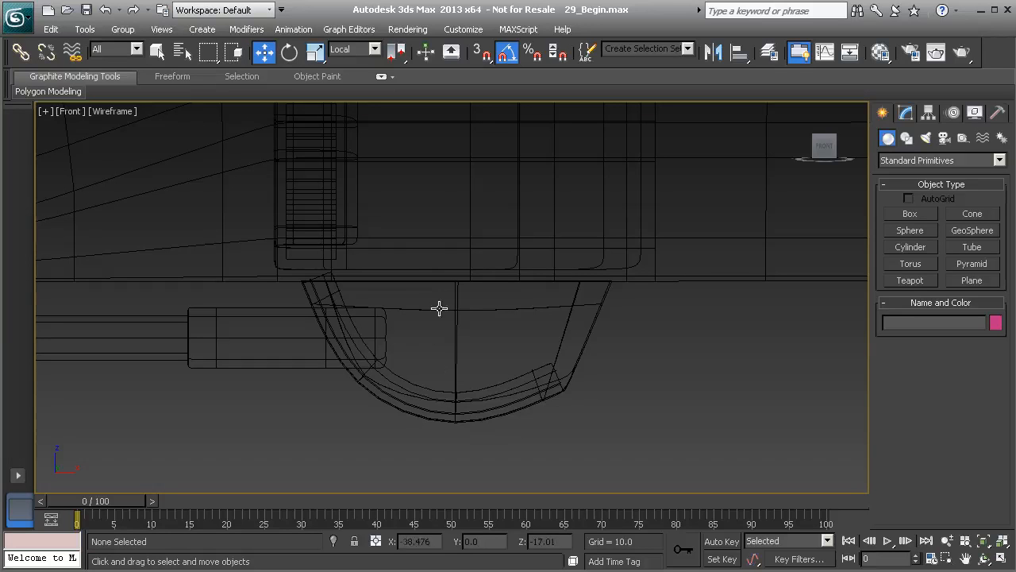
{"action": "key", "text": "F3"}
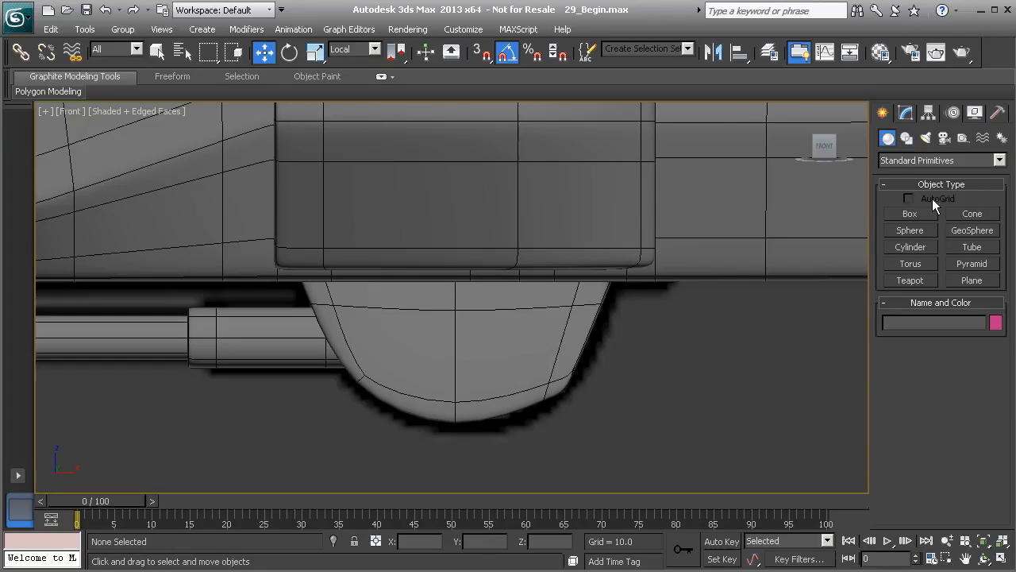
{"action": "left_click", "coordinate": [915, 247]}
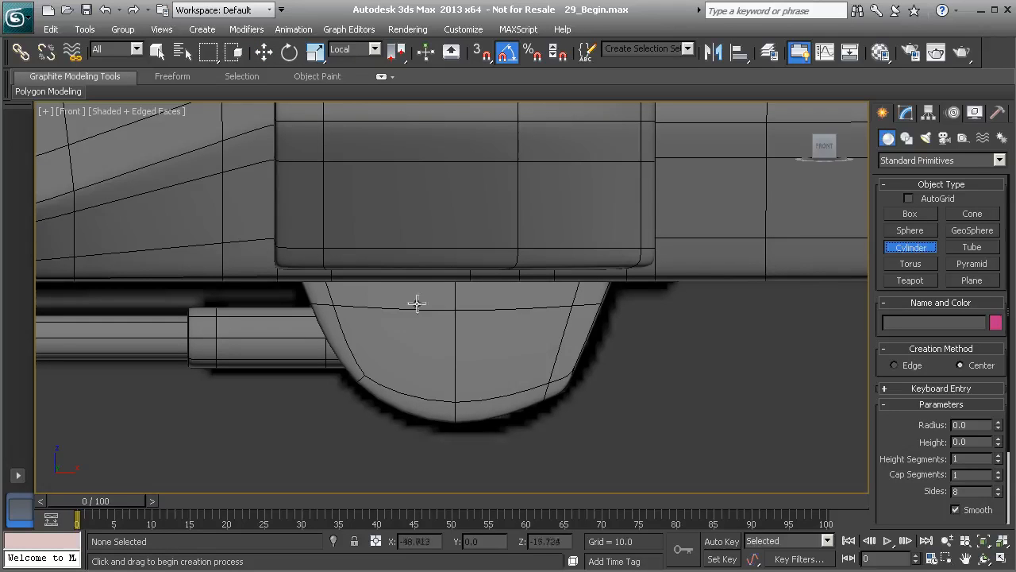
{"action": "left_click", "coordinate": [908, 198]}
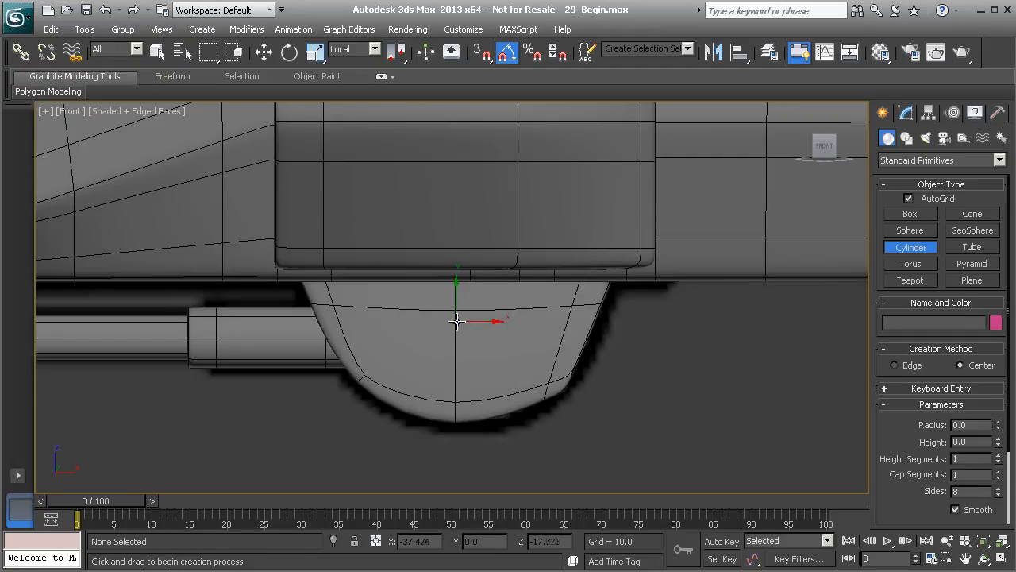
{"action": "left_click_drag", "start_coordinate": [455, 320], "coordinate": [426, 275]}
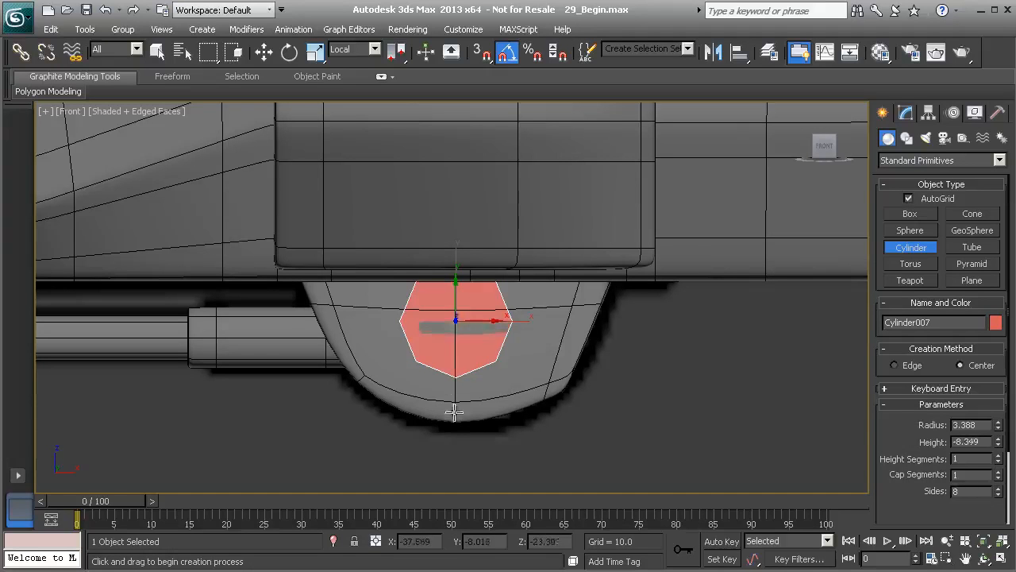
{"action": "left_click", "coordinate": [492, 219]}
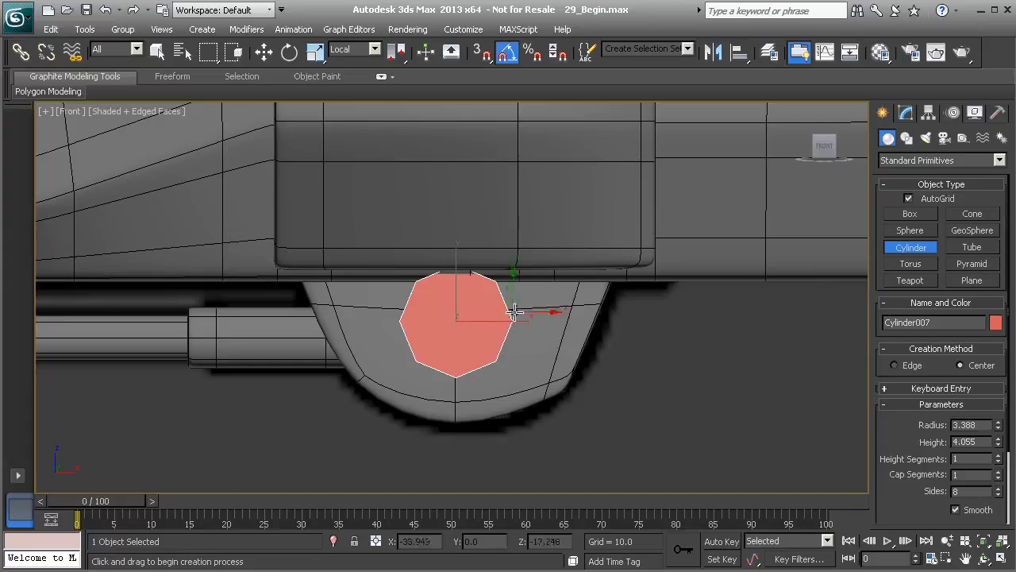
Move the new cylinder down so it sits centred on the rounded bracket's face
{"action": "key", "text": "w"}
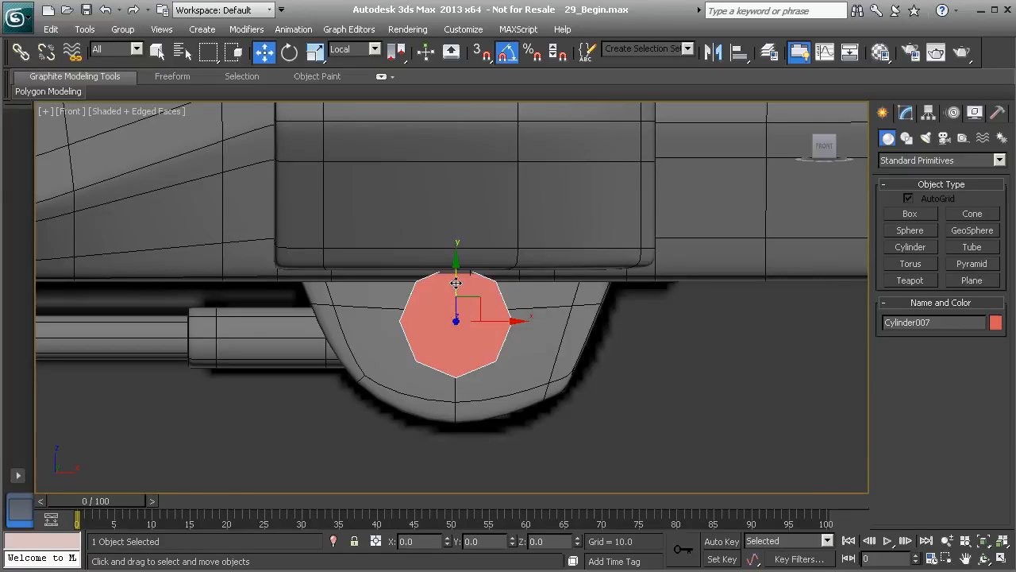
{"action": "left_click_drag", "start_coordinate": [456, 277], "coordinate": [450, 294]}
{"action": "left_click_drag", "start_coordinate": [494, 338], "coordinate": [494, 337]}
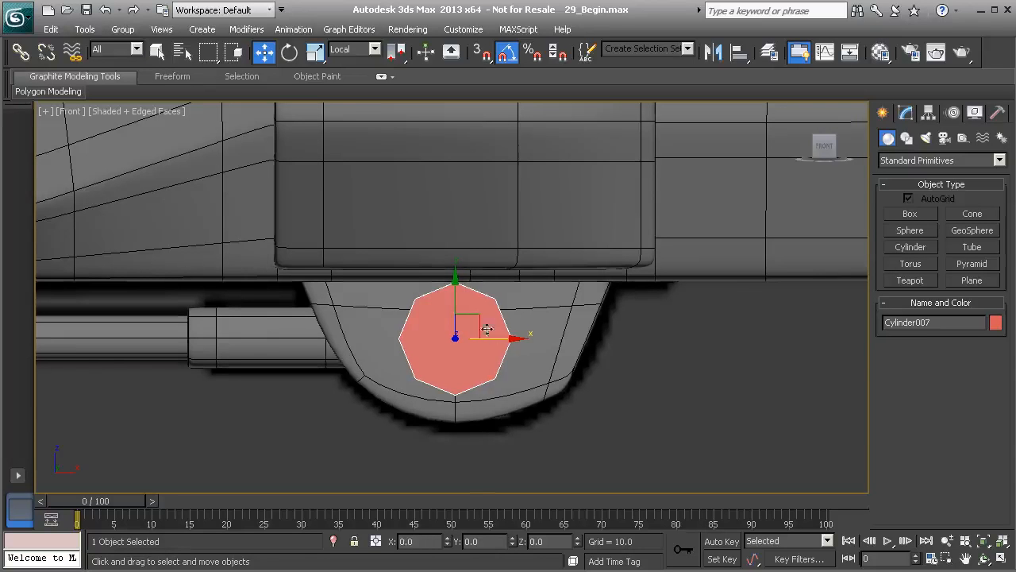
Convert the cylinder on the bracket to an Editable Poly in the perspective view
{"action": "scroll", "coordinate": [485, 326], "scroll_direction": "down", "scroll_amount": 2}
{"action": "key", "text": "p"}
{"action": "middle_click_drag", "start_coordinate": [407, 321], "coordinate": [530, 310], "text": "alt"}
{"action": "middle_click_drag", "start_coordinate": [443, 308], "coordinate": [440, 332], "text": "alt"}
{"action": "middle_click_drag", "start_coordinate": [368, 363], "coordinate": [398, 373], "text": "alt"}
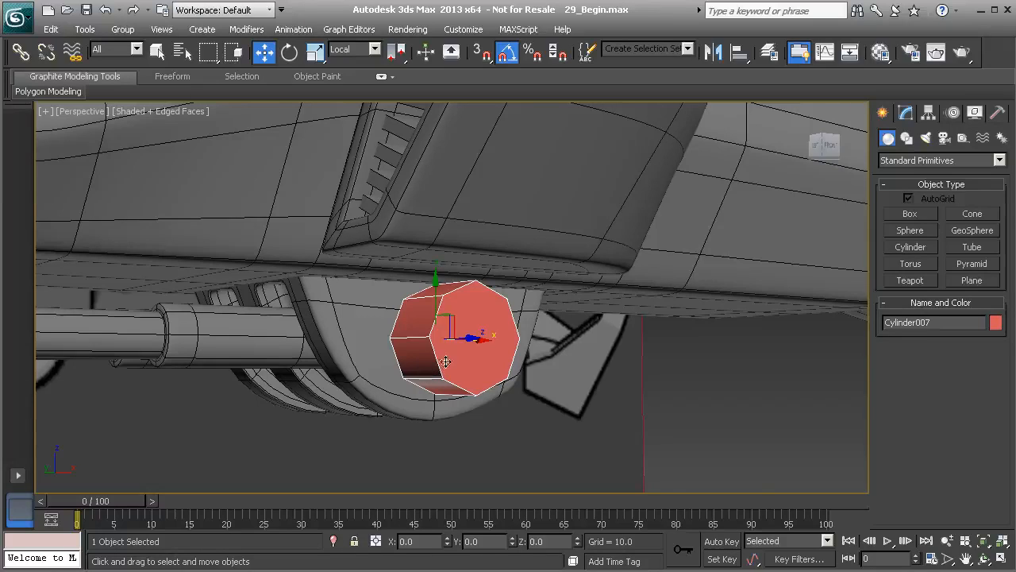
{"action": "middle_click_drag", "start_coordinate": [528, 384], "coordinate": [591, 370], "text": "alt"}
{"action": "middle_click_drag", "start_coordinate": [381, 350], "coordinate": [441, 346]}
{"action": "scroll", "coordinate": [399, 356], "scroll_direction": "up", "scroll_amount": 3}
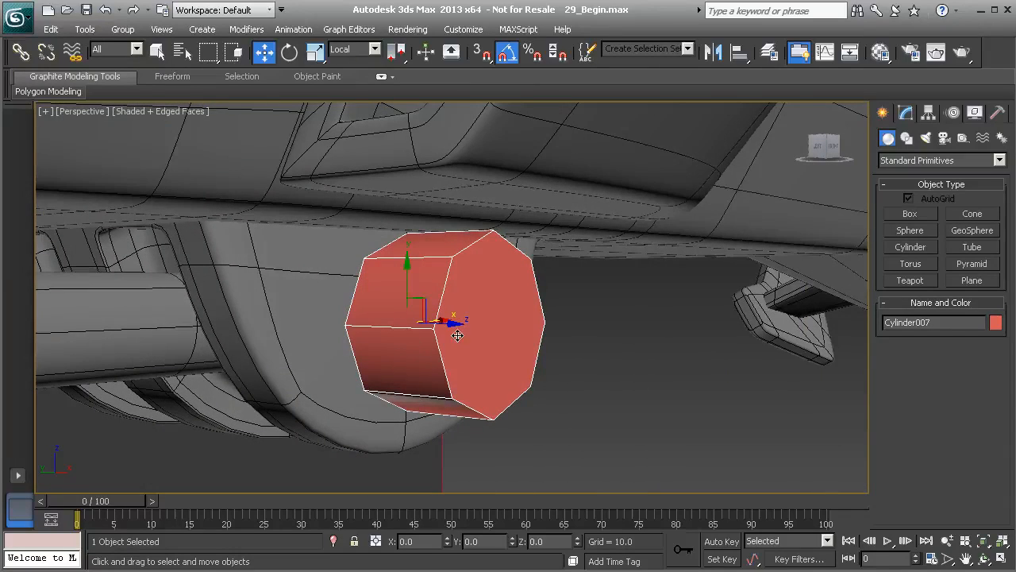
{"action": "right_click", "coordinate": [458, 335]}
{"action": "mouse_move", "coordinate": [504, 479]}
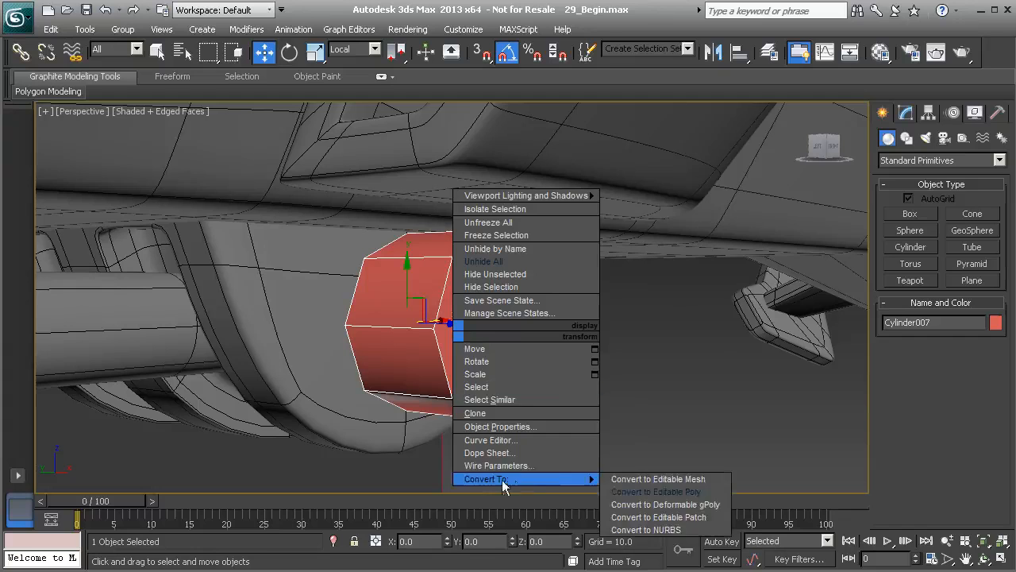
{"action": "left_click", "coordinate": [633, 492]}
Delete the cylinder's hidden back cap polygon facing the bracket
{"action": "middle_click_drag", "start_coordinate": [508, 373], "coordinate": [484, 352], "text": "alt"}
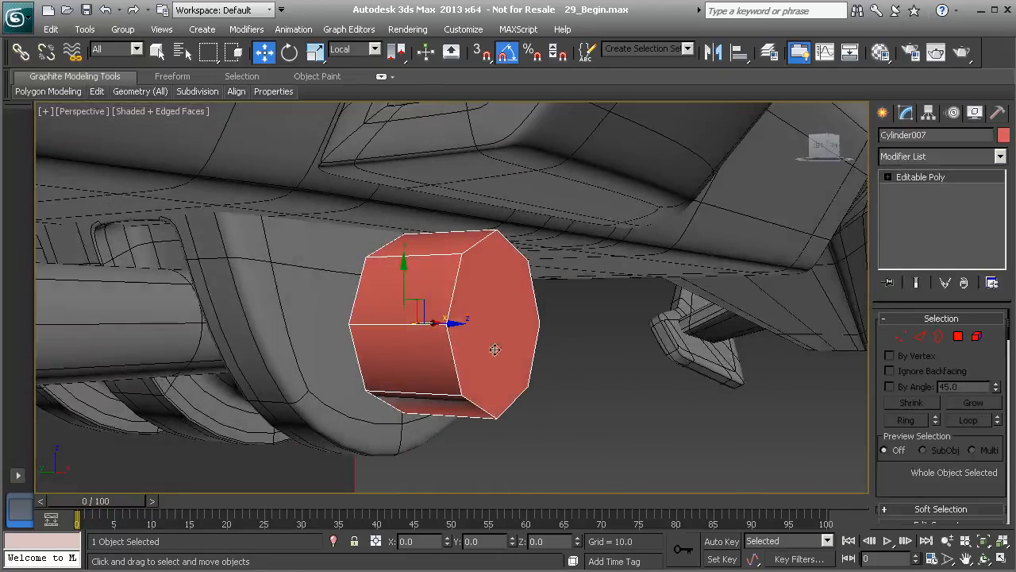
{"action": "left_click", "coordinate": [957, 338]}
{"action": "mouse_move", "coordinate": [349, 338]}
{"action": "middle_mouse_down", "text": "alt"}
{"action": "mouse_move", "coordinate": [421, 338]}
{"action": "mouse_move", "coordinate": [379, 349]}
{"action": "mouse_move", "coordinate": [465, 352]}
{"action": "middle_mouse_up", "text": "alt"}
{"action": "key", "text": "F3"}
{"action": "left_click", "coordinate": [420, 331]}
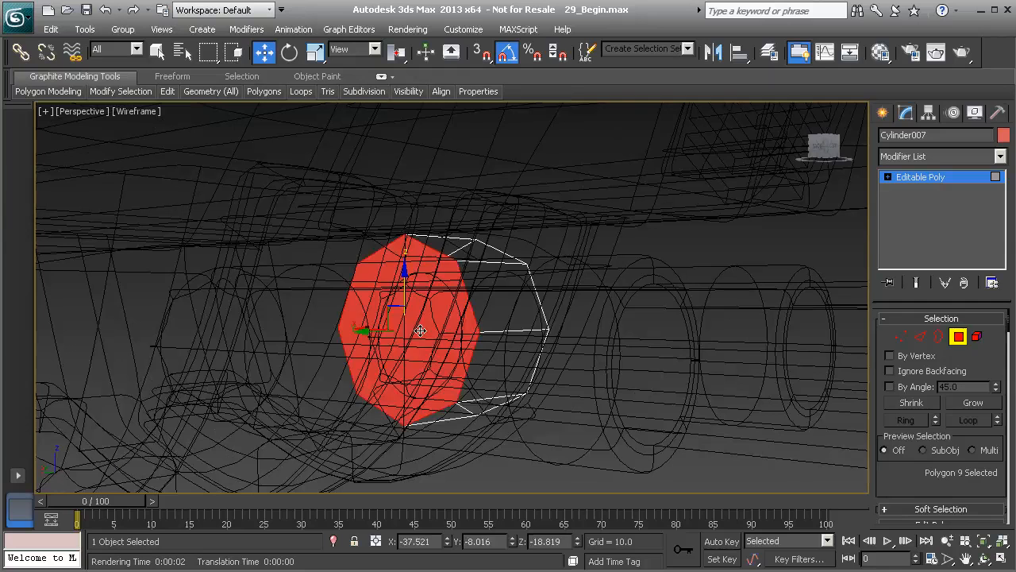
{"action": "key", "text": "ctrl+d"}
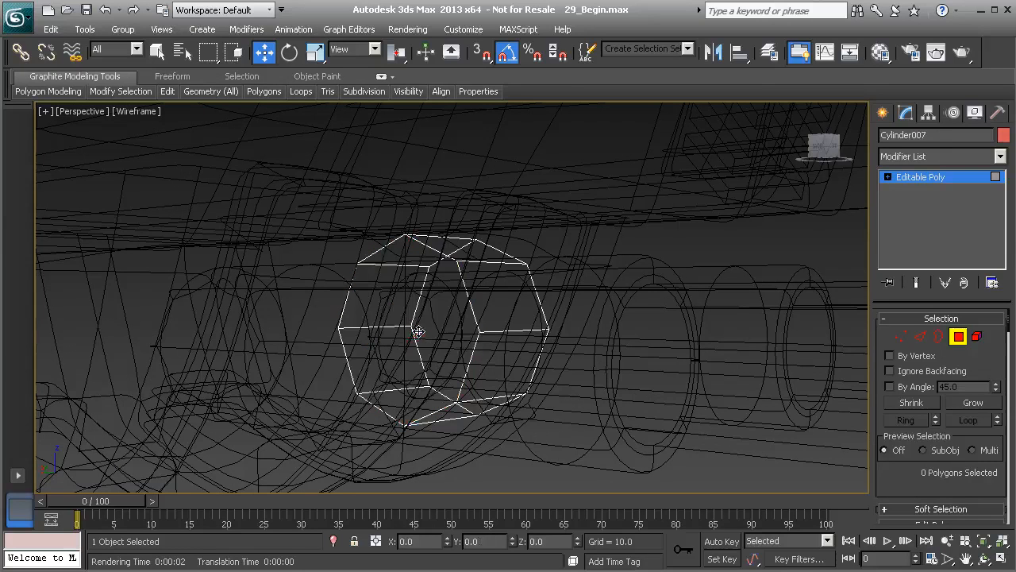
{"action": "key", "text": "F3"}
Taper the cylinder by scaling down its front cap polygon, and move the cap toward the bracket to about Y -9.46
{"action": "mouse_move", "coordinate": [442, 333]}
{"action": "middle_mouse_down", "text": "alt"}
{"action": "mouse_move", "coordinate": [656, 345]}
{"action": "mouse_move", "coordinate": [463, 342]}
{"action": "mouse_move", "coordinate": [411, 301]}
{"action": "mouse_move", "coordinate": [477, 310]}
{"action": "mouse_move", "coordinate": [465, 277]}
{"action": "mouse_move", "coordinate": [370, 275]}
{"action": "middle_mouse_up", "text": "alt"}
{"action": "left_click", "coordinate": [466, 289]}
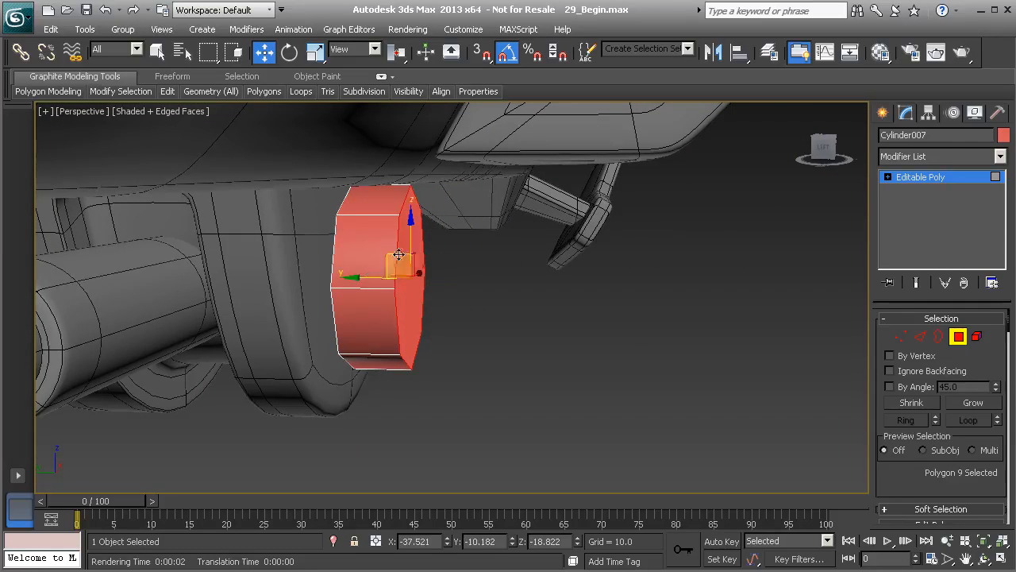
{"action": "middle_click_drag", "start_coordinate": [388, 340], "coordinate": [415, 282], "text": "alt"}
{"action": "key", "text": "r"}
{"action": "left_click_drag", "start_coordinate": [404, 269], "coordinate": [413, 300]}
{"action": "middle_click_drag", "start_coordinate": [413, 300], "coordinate": [554, 310], "text": "alt"}
{"action": "key", "text": "w"}
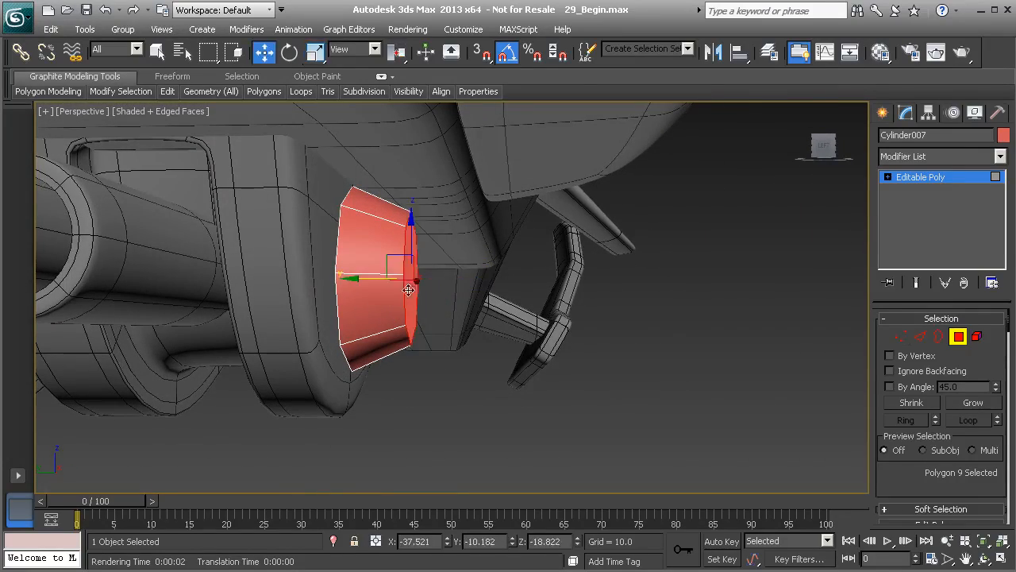
{"action": "left_click_drag", "start_coordinate": [373, 281], "coordinate": [341, 276]}
Inset the cylinder's front cap polygon by 0.5
{"action": "middle_click_drag", "start_coordinate": [342, 276], "coordinate": [397, 294], "text": "alt"}
{"action": "scroll", "coordinate": [982, 462], "scroll_direction": "down", "scroll_amount": 3}
{"action": "scroll", "coordinate": [909, 453], "scroll_direction": "down", "scroll_amount": 2}
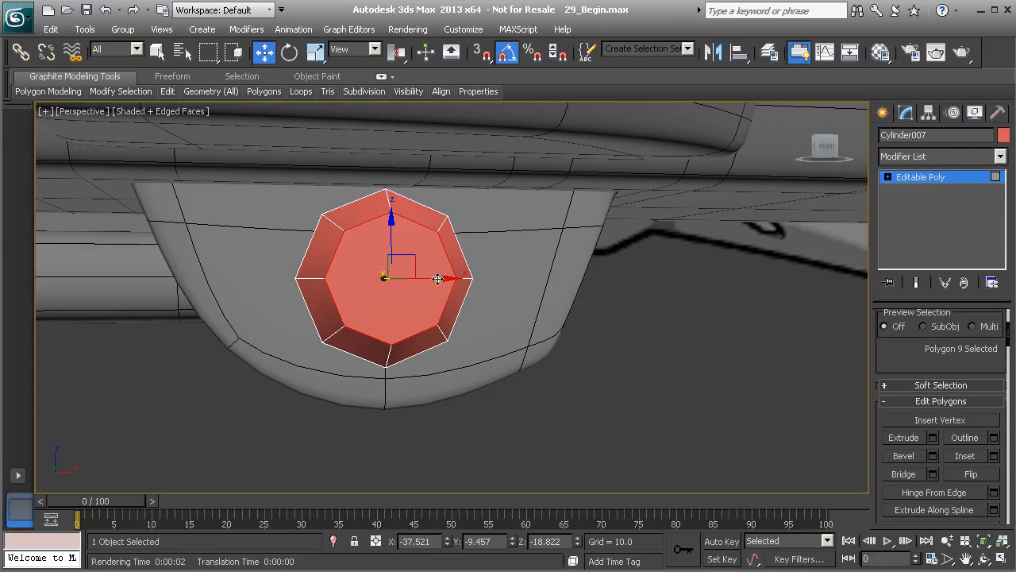
{"action": "left_click", "coordinate": [993, 456]}
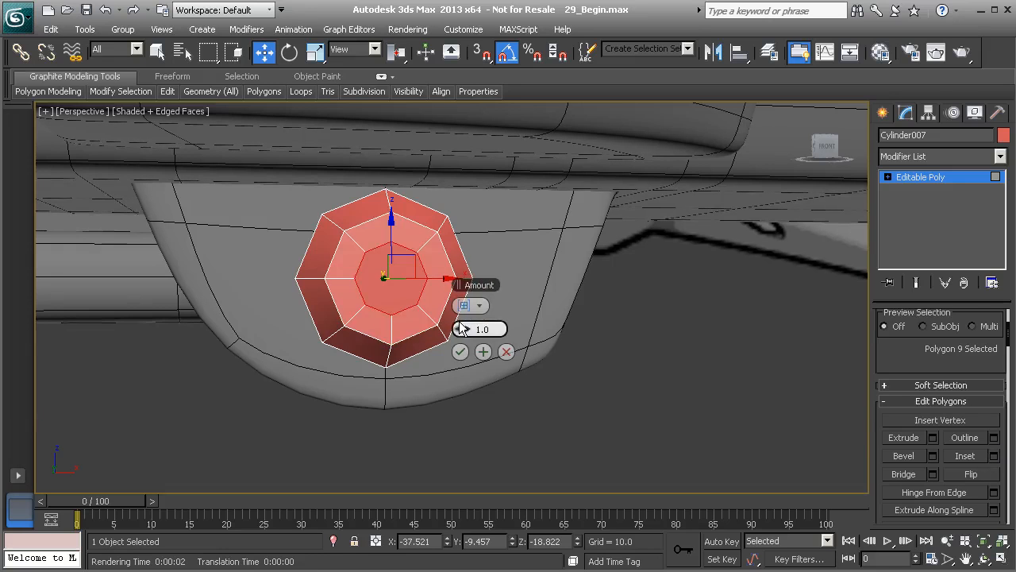
{"action": "left_click_drag", "start_coordinate": [459, 333], "coordinate": [458, 338]}
{"action": "type", "text": "0.5"}
{"action": "key", "text": "Return"}
{"action": "left_click", "coordinate": [459, 351]}
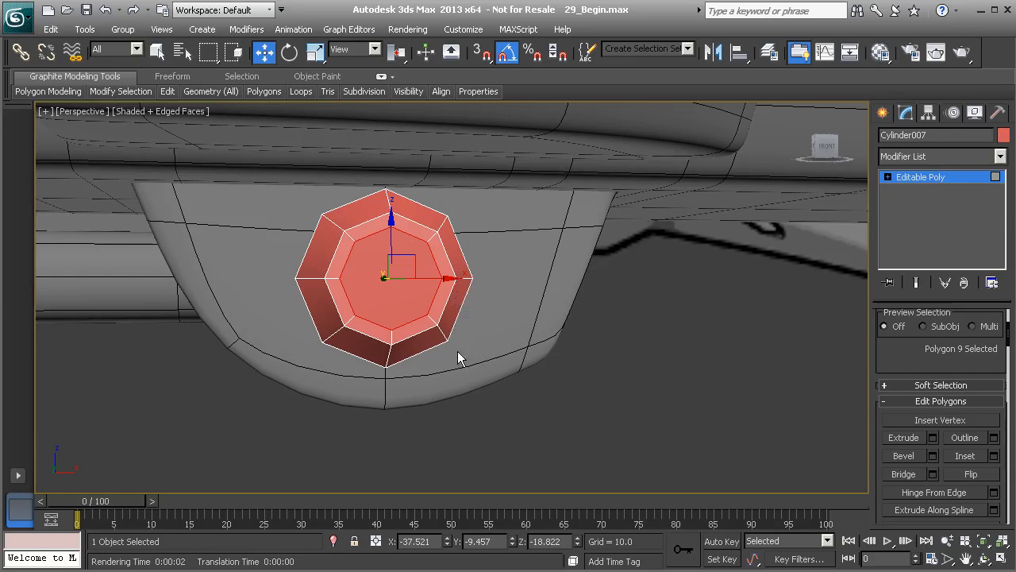
Extrude the inset cap polygon inward with a height of -0.5
{"action": "left_click", "coordinate": [933, 437]}
{"action": "middle_click_drag", "start_coordinate": [527, 386], "coordinate": [516, 385], "text": "alt"}
{"action": "left_click_drag", "start_coordinate": [463, 332], "coordinate": [404, 334]}
{"action": "left_click_drag", "start_coordinate": [502, 328], "coordinate": [454, 337]}
{"action": "type", "text": "-0.5"}
{"action": "key", "text": "Return"}
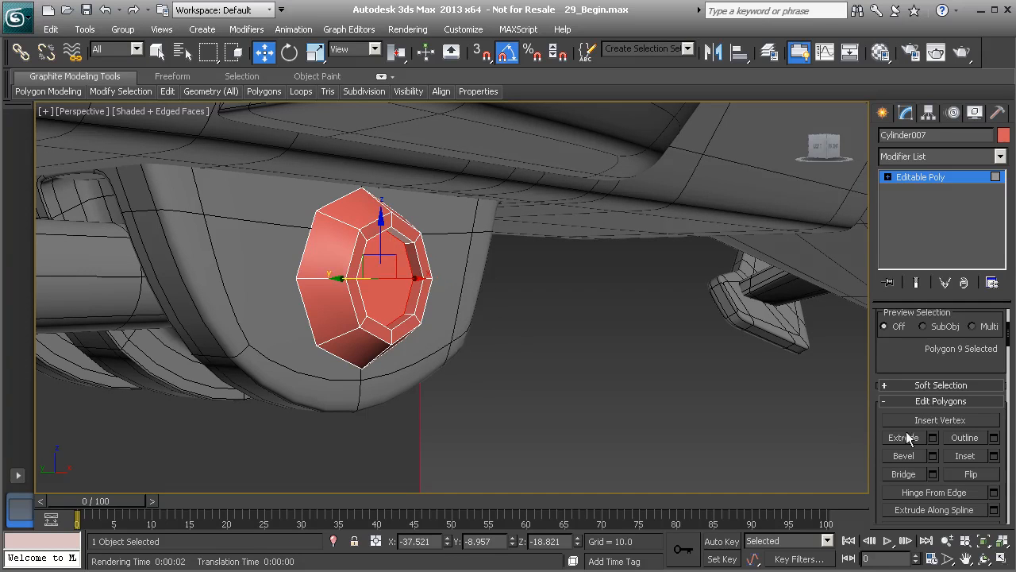
Inset the recessed cap polygon by 0.25
{"action": "left_click", "coordinate": [993, 456]}
{"action": "middle_click_drag", "start_coordinate": [548, 359], "coordinate": [505, 370], "text": "alt"}
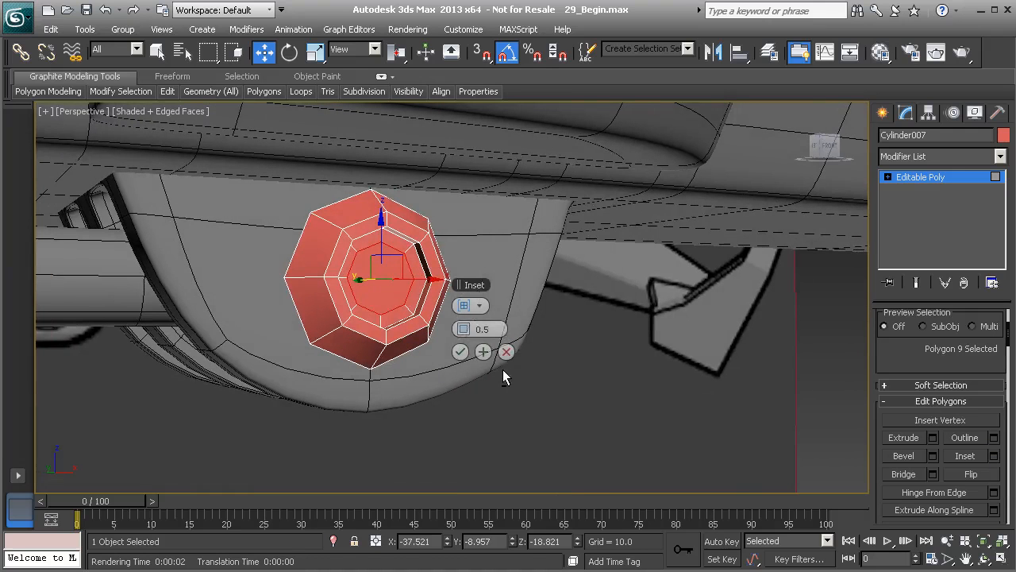
{"action": "double_click", "coordinate": [498, 330]}
{"action": "type", "text": "0.25"}
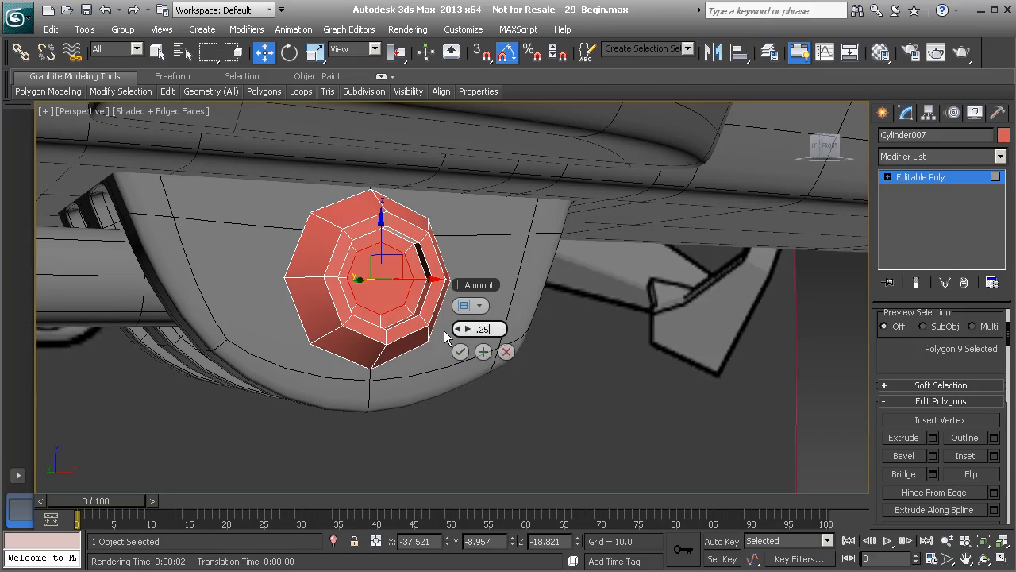
{"action": "key", "text": "Return"}
{"action": "left_click", "coordinate": [458, 351]}
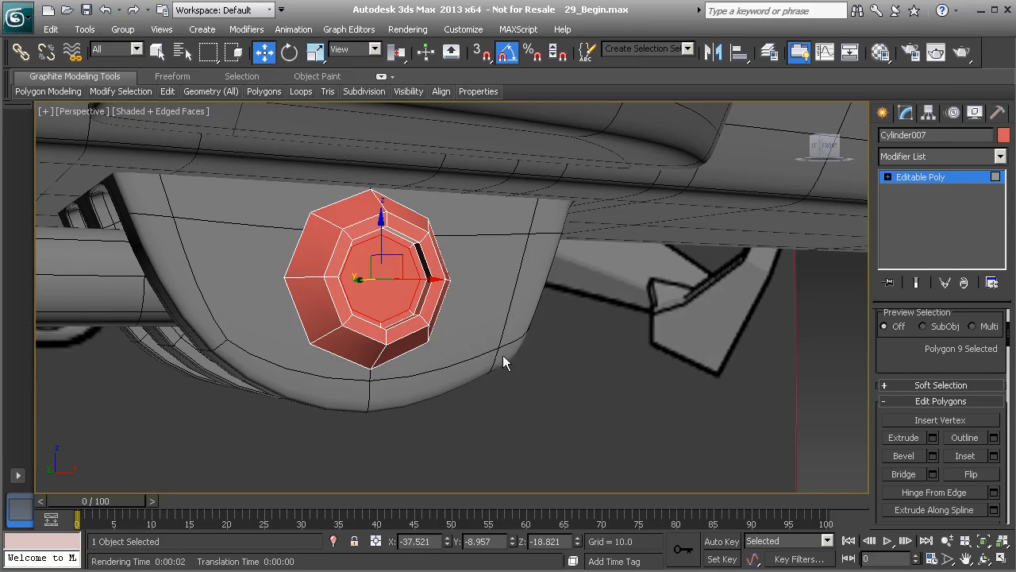
Extrude the innermost cap polygon outward with a height of 0.75
{"action": "left_click", "coordinate": [932, 437]}
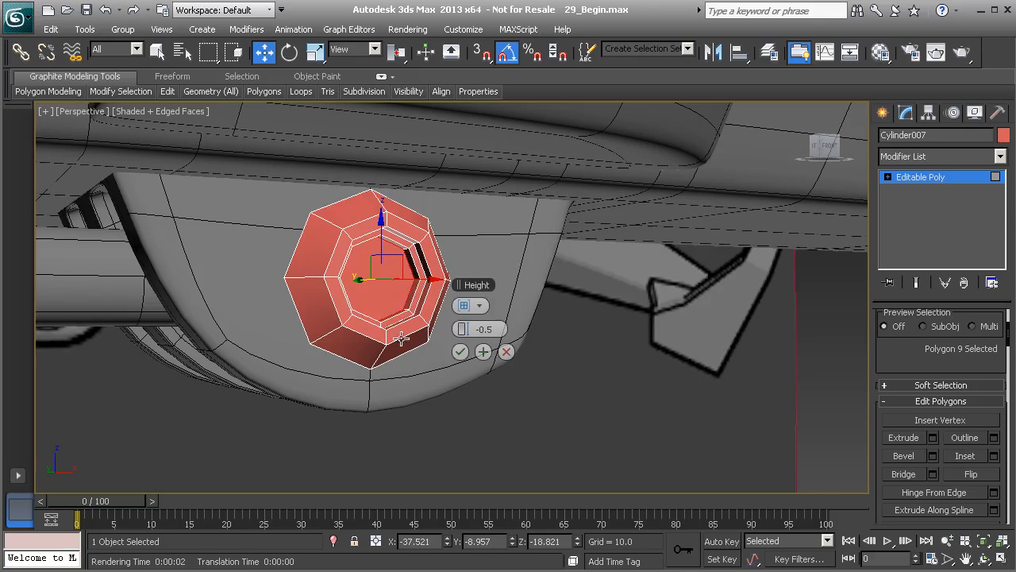
{"action": "middle_click_drag", "start_coordinate": [493, 341], "coordinate": [476, 338], "text": "alt"}
{"action": "left_click_drag", "start_coordinate": [469, 334], "coordinate": [470, 329]}
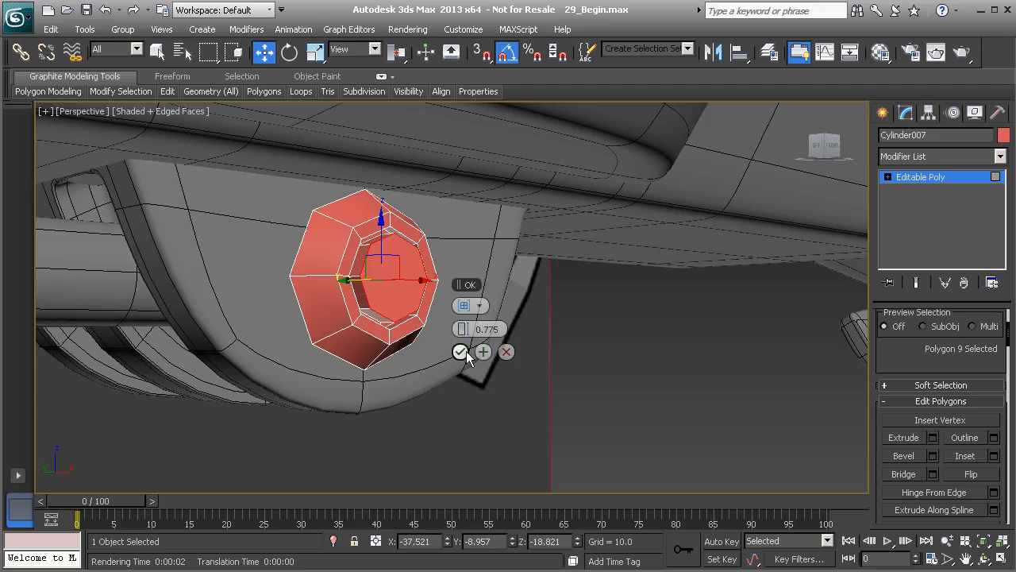
{"action": "middle_click_drag", "start_coordinate": [468, 328], "coordinate": [396, 270], "text": "alt"}
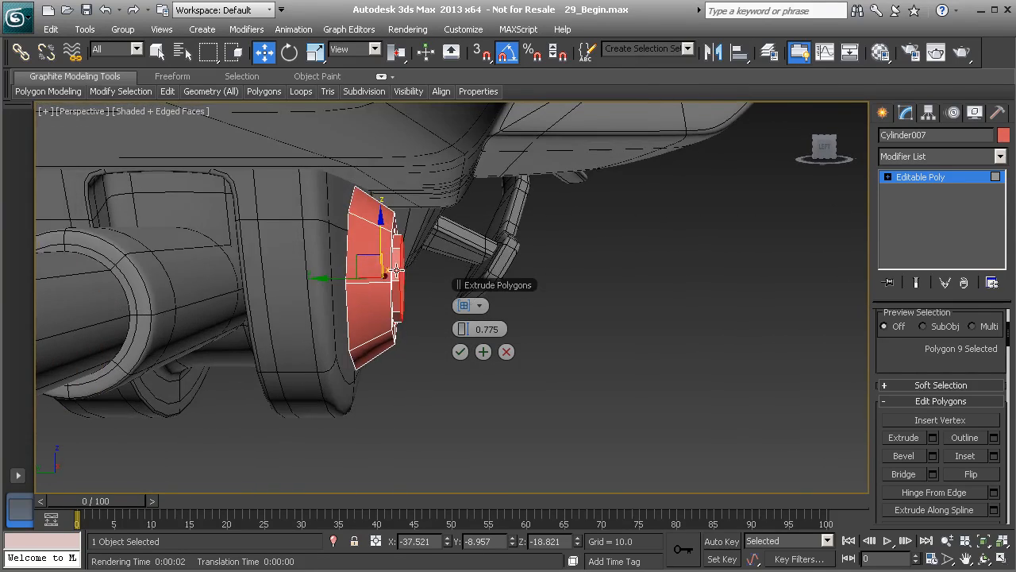
{"action": "type", "text": "0.75"}
{"action": "key", "text": "Return"}
{"action": "left_click", "coordinate": [460, 353]}
Scale the extruded centre polygon down to about 64% in X and Z to taper the raised part
{"action": "middle_click_drag", "start_coordinate": [460, 356], "coordinate": [331, 280], "text": "alt"}
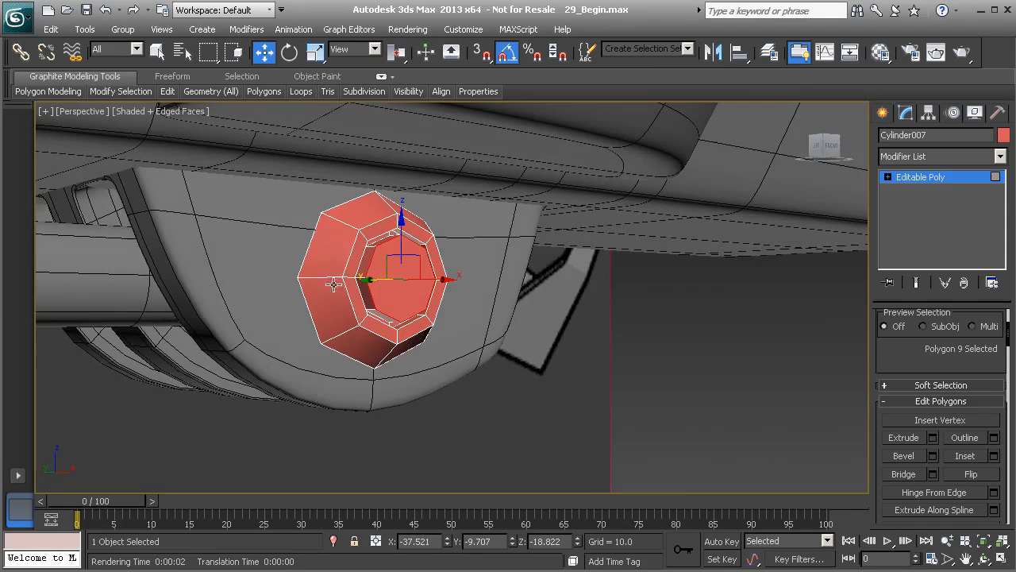
{"action": "left_click", "coordinate": [316, 52]}
{"action": "middle_click_drag", "start_coordinate": [396, 293], "coordinate": [380, 281], "text": "alt"}
{"action": "left_click_drag", "start_coordinate": [380, 254], "coordinate": [404, 290]}
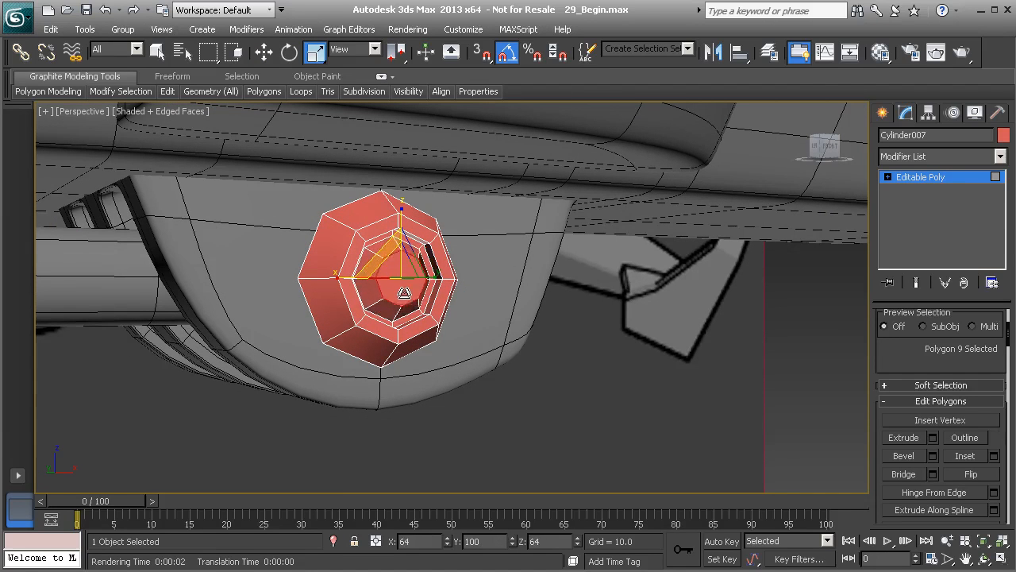
At vertex level, cut a vertical edge across the centre cap polygon between its top and bottom vertices
{"action": "middle_click_drag", "start_coordinate": [373, 274], "coordinate": [446, 301], "text": "alt"}
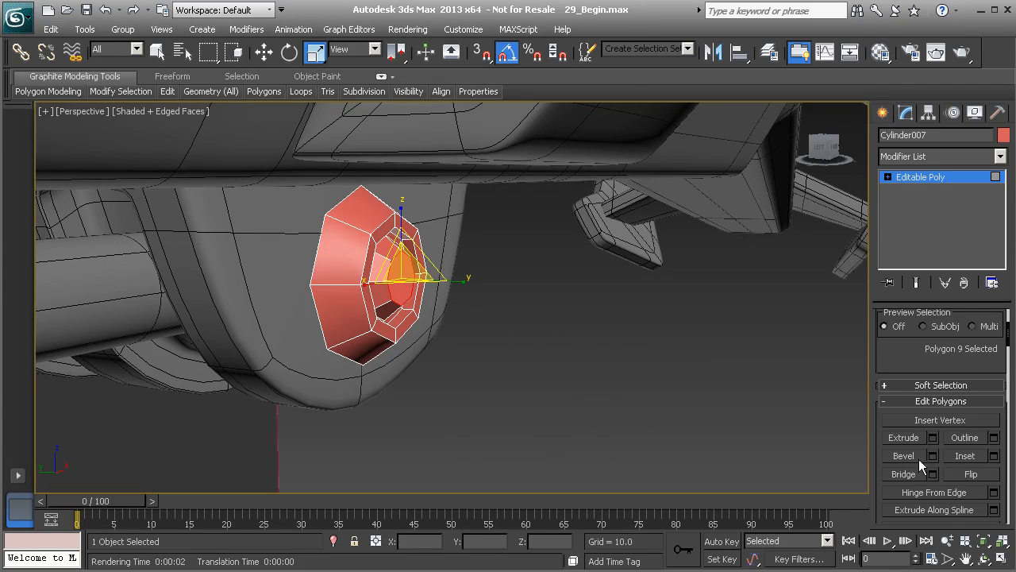
{"action": "middle_click_drag", "start_coordinate": [558, 378], "coordinate": [465, 356], "text": "alt"}
{"action": "scroll", "coordinate": [424, 313], "scroll_direction": "up", "scroll_amount": 3}
{"action": "middle_click_drag", "start_coordinate": [454, 305], "coordinate": [390, 304], "text": "alt"}
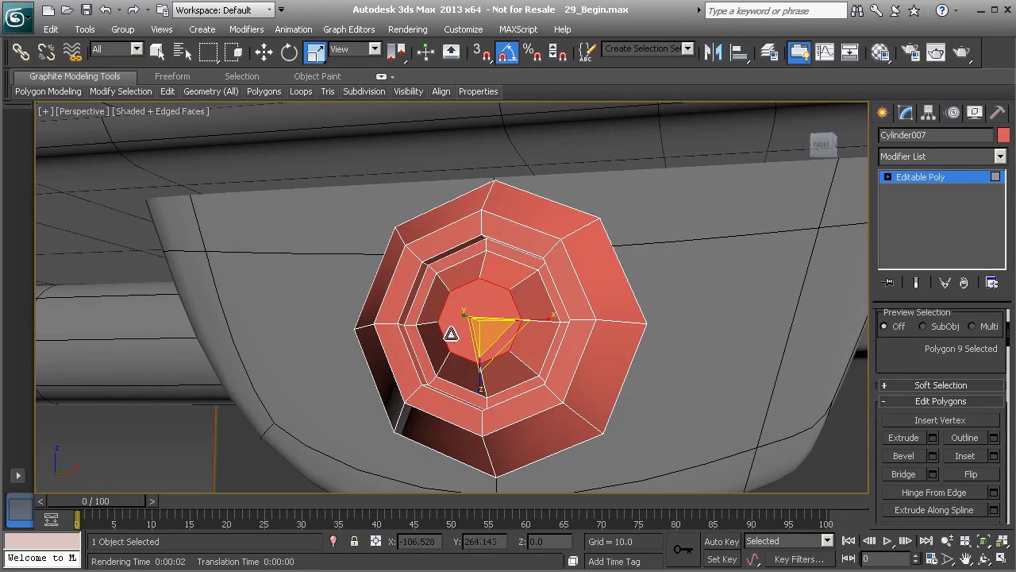
{"action": "middle_click_drag", "start_coordinate": [445, 325], "coordinate": [449, 358], "text": "alt"}
{"action": "key", "text": "1"}
{"action": "scroll", "coordinate": [449, 356], "scroll_direction": "up", "scroll_amount": 5}
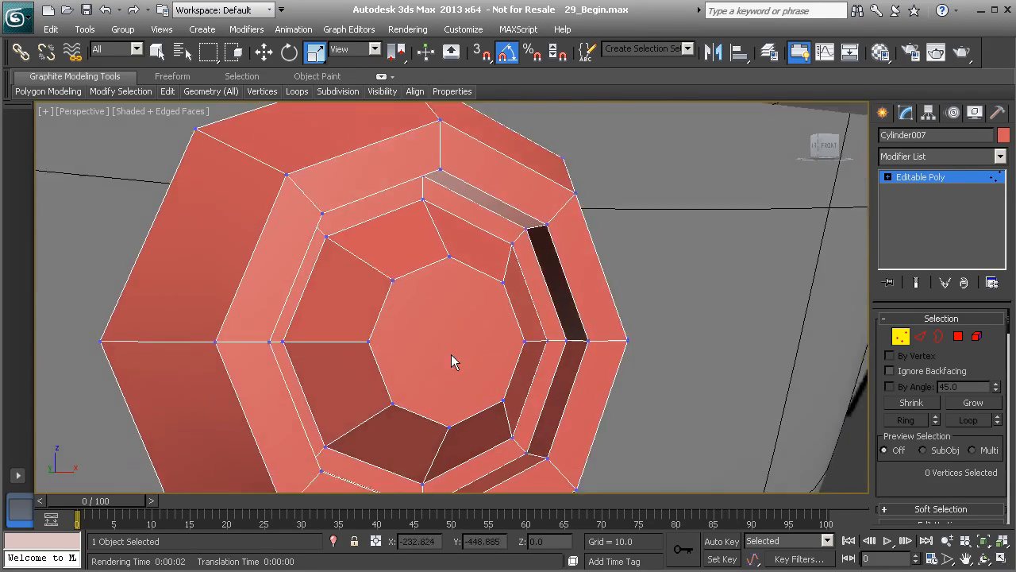
{"action": "right_click", "coordinate": [449, 357]}
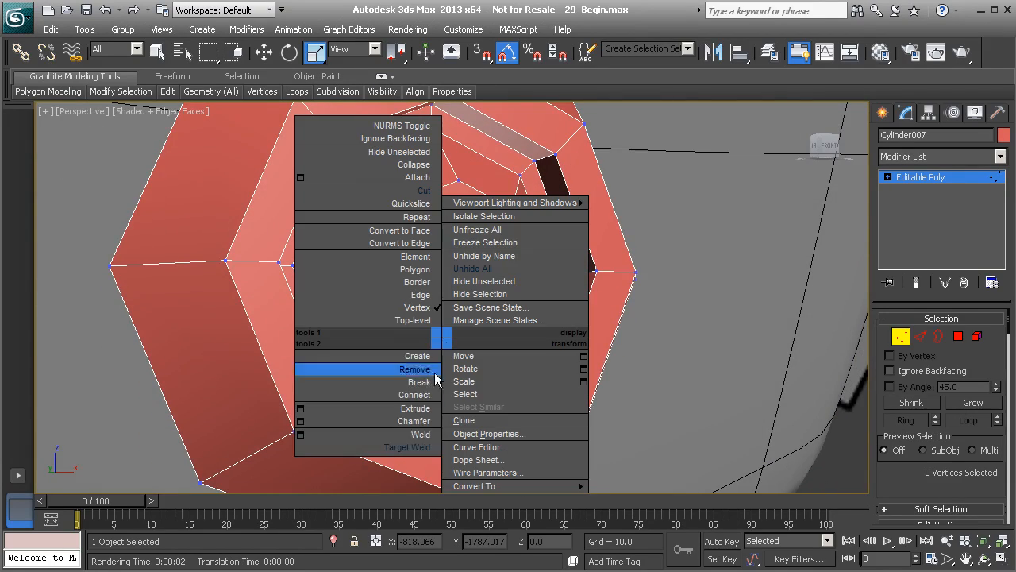
{"action": "left_click", "coordinate": [429, 200]}
{"action": "left_click", "coordinate": [458, 180]}
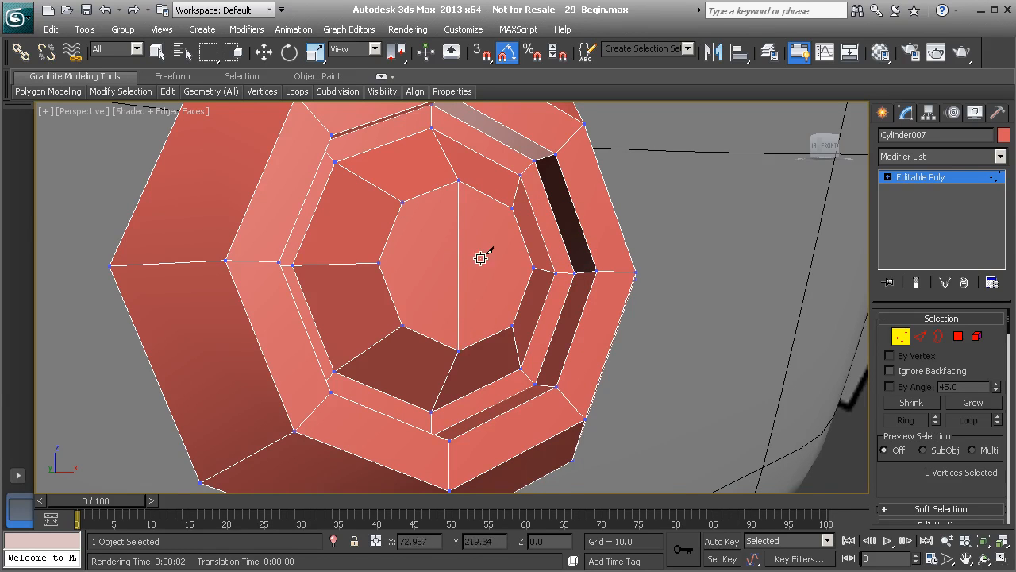
Cut a horizontal edge across the centre cap polygon between its left and right vertices, crossing the vertical edge
{"action": "middle_click_drag", "start_coordinate": [483, 257], "coordinate": [453, 256], "text": "alt"}
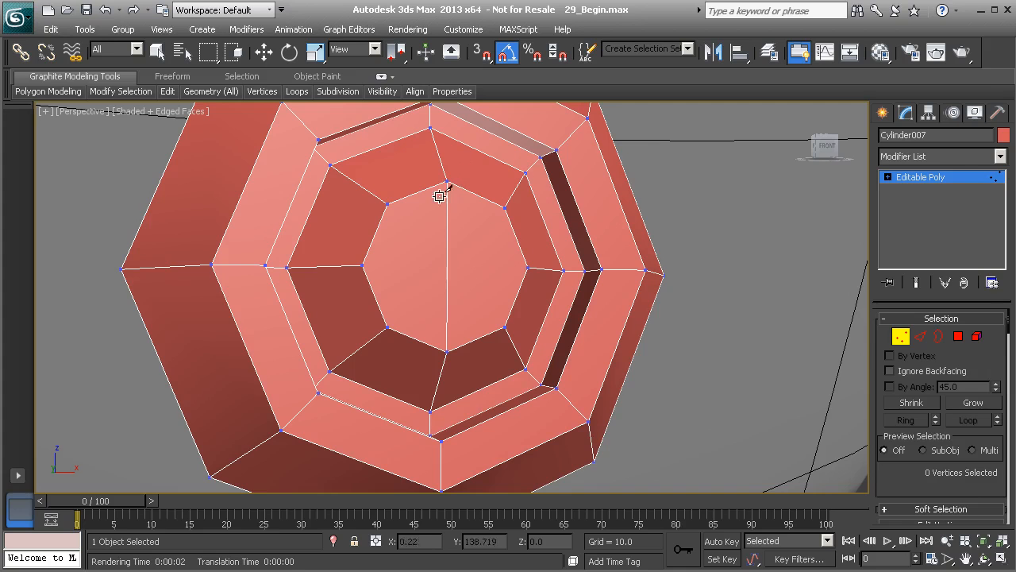
{"action": "left_click", "coordinate": [364, 265]}
{"action": "left_click", "coordinate": [529, 268]}
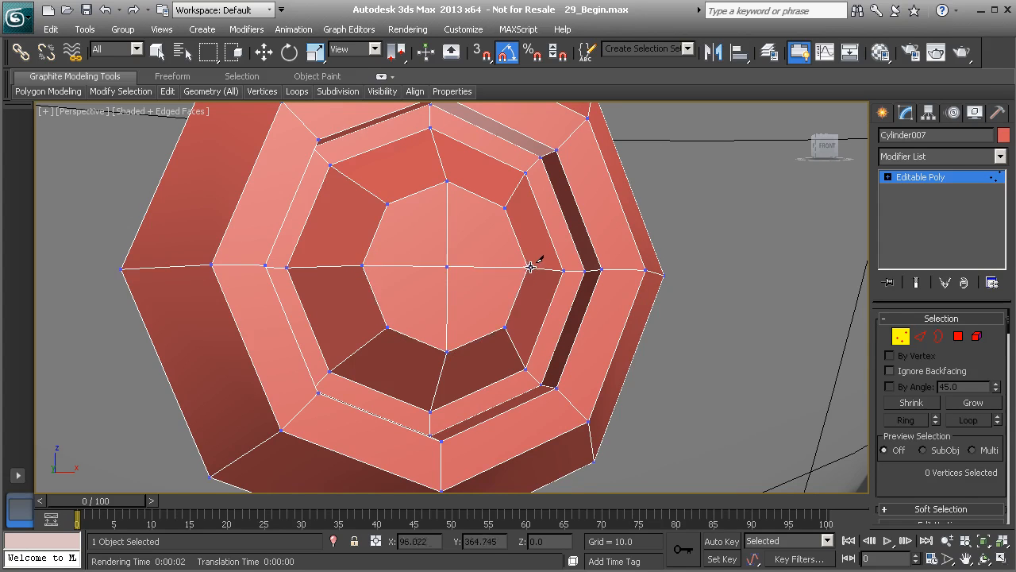
{"action": "middle_click_drag", "start_coordinate": [381, 275], "coordinate": [532, 286], "text": "alt"}
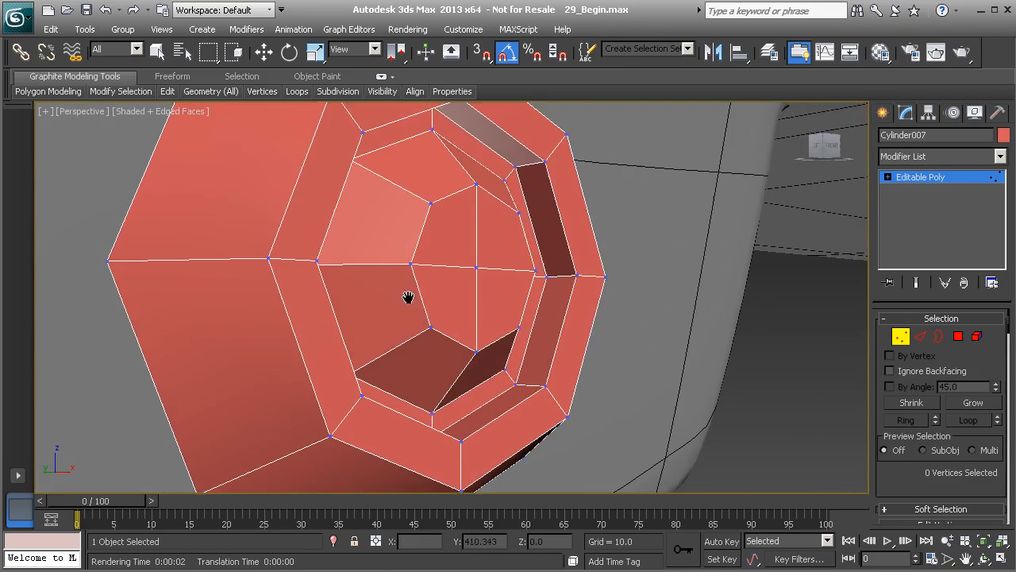
{"action": "scroll", "coordinate": [420, 295], "scroll_direction": "down", "scroll_amount": 3}
{"action": "key", "text": "r"}
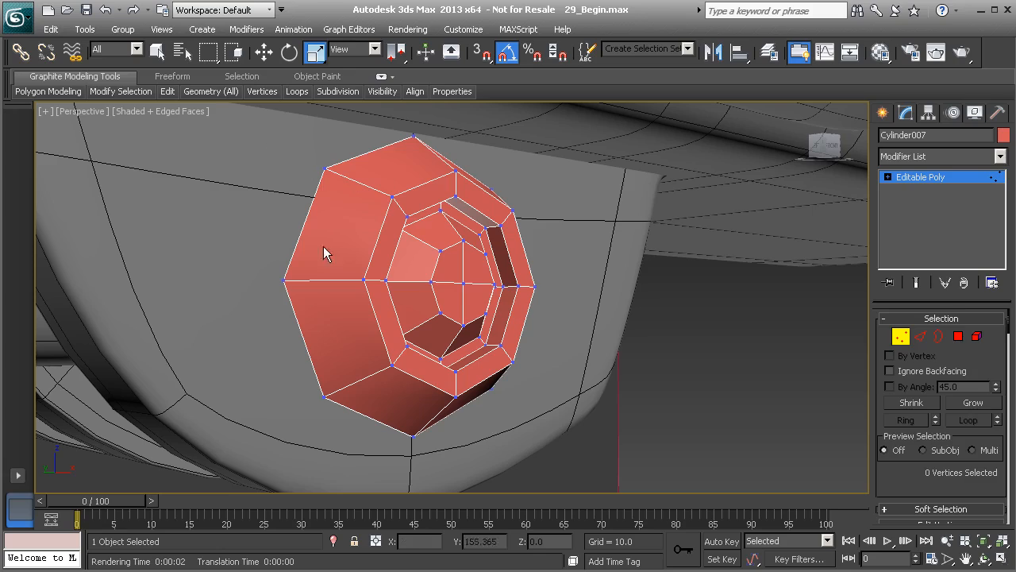
Run the xView Overlapping Vertices check on the cap and update it to locate the duplicate vertices
{"action": "mouse_move", "coordinate": [475, 278]}
{"action": "middle_mouse_down", "text": "alt"}
{"action": "mouse_move", "coordinate": [382, 270]}
{"action": "mouse_move", "coordinate": [484, 288]}
{"action": "mouse_move", "coordinate": [474, 294]}
{"action": "middle_mouse_up", "text": "alt"}
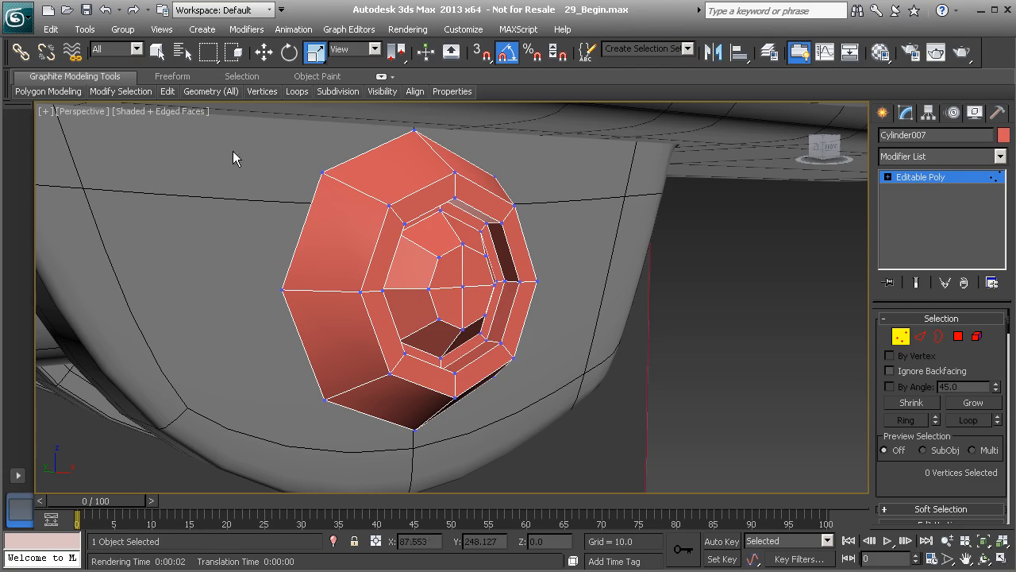
{"action": "left_click", "coordinate": [161, 28]}
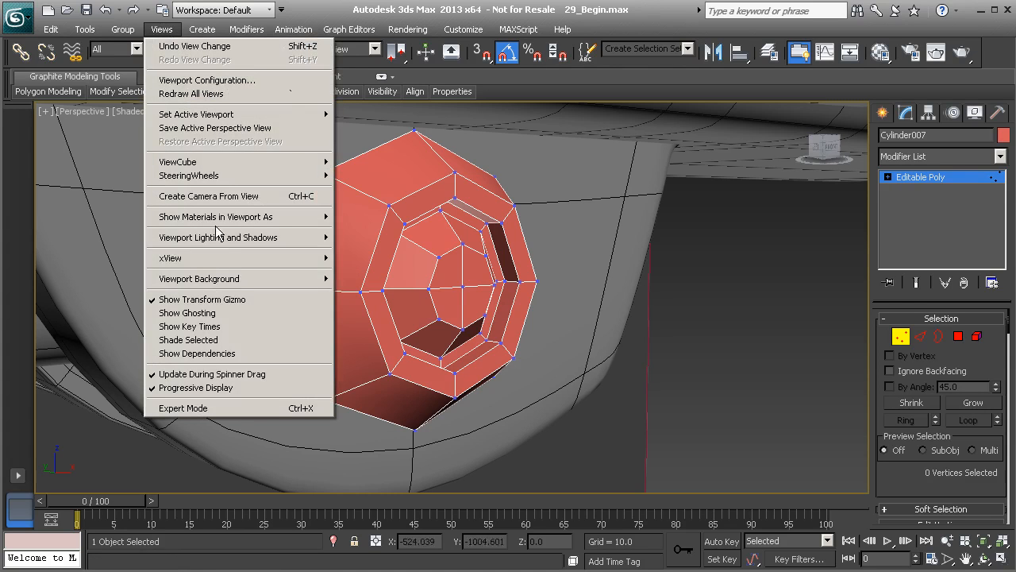
{"action": "mouse_move", "coordinate": [233, 262]}
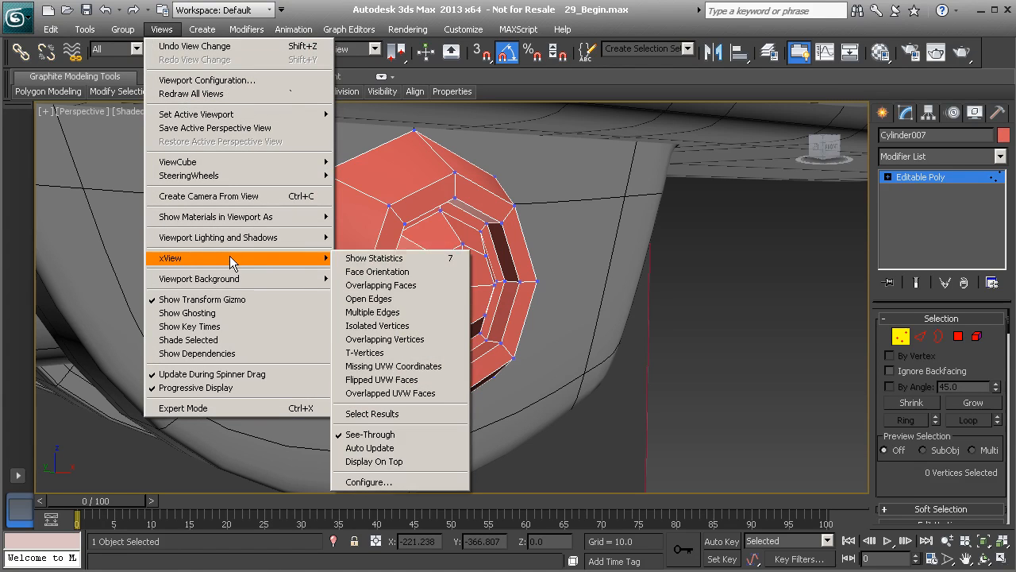
{"action": "left_click", "coordinate": [384, 340]}
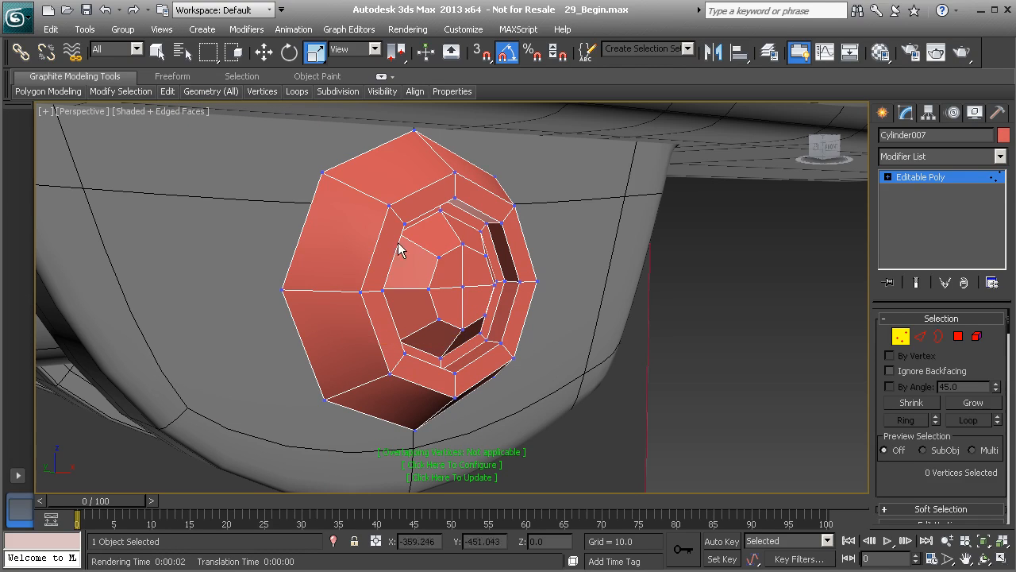
{"action": "left_click", "coordinate": [476, 477]}
{"action": "scroll", "coordinate": [395, 320], "scroll_direction": "up", "scroll_amount": 10}
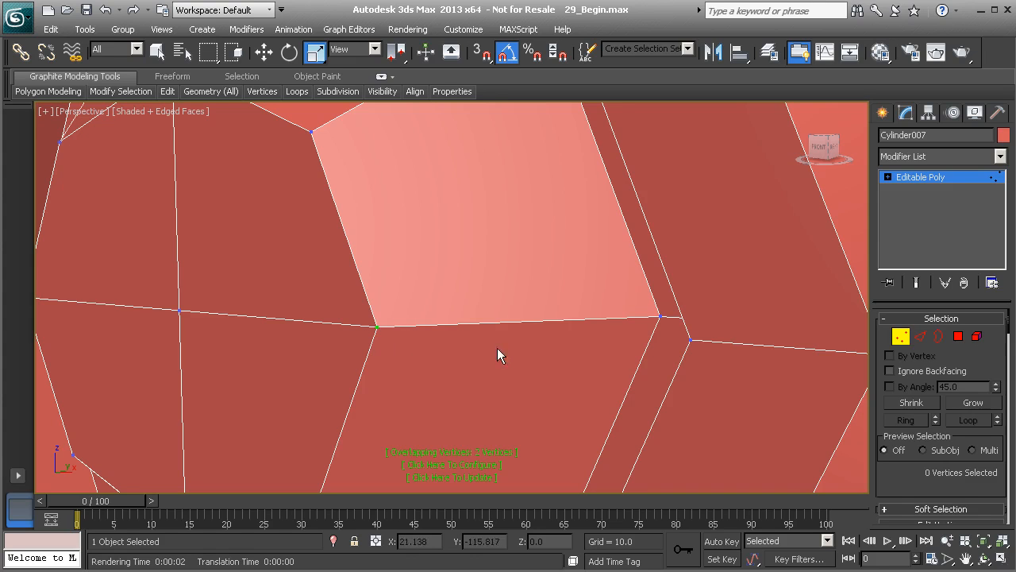
Select the overlapping vertices at the corner of the cap's centre face and weld them with a threshold of 0.1
{"action": "left_click_drag", "start_coordinate": [405, 353], "coordinate": [405, 354]}
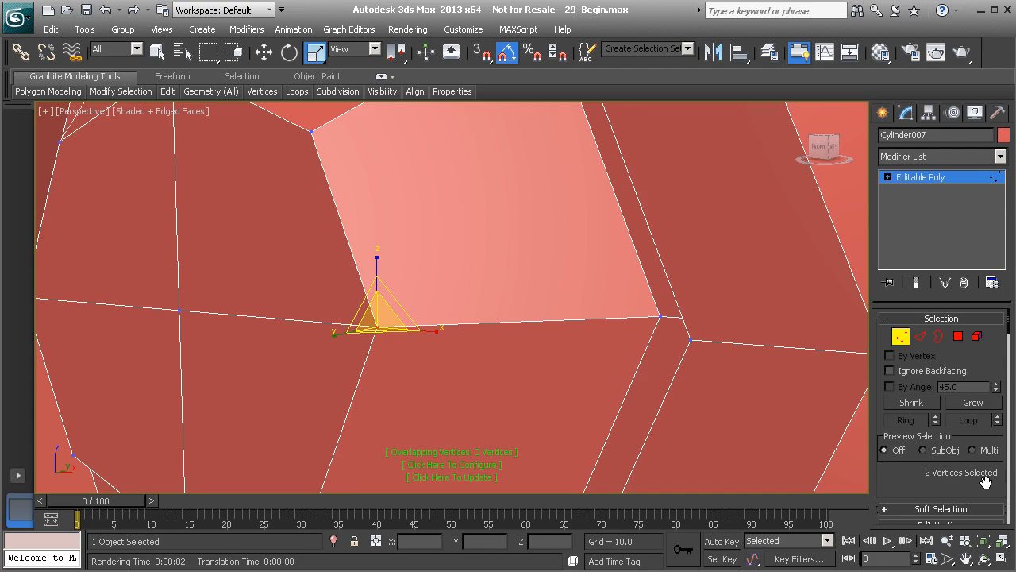
{"action": "scroll", "coordinate": [942, 482], "scroll_direction": "down", "scroll_amount": 5}
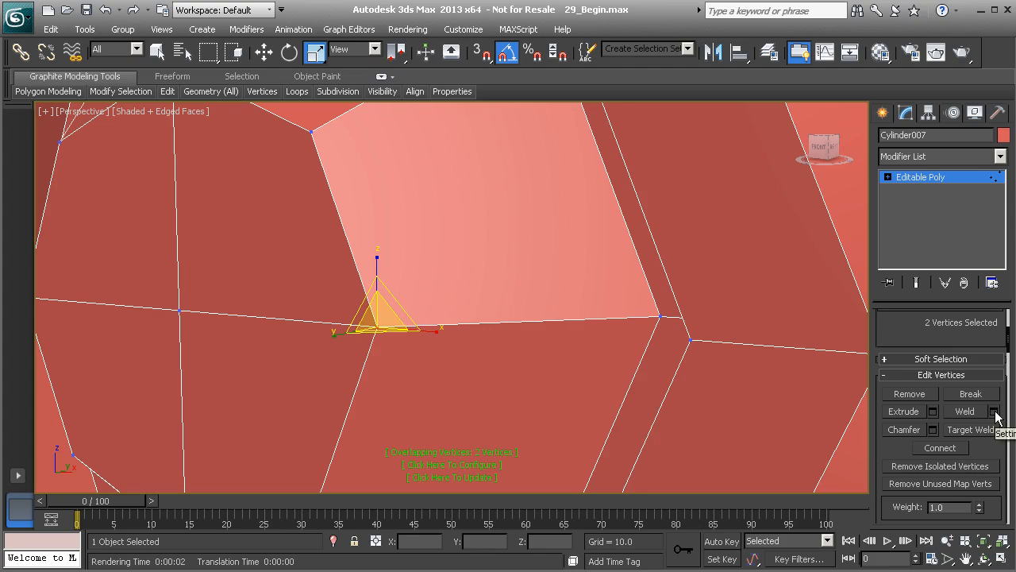
{"action": "left_click", "coordinate": [993, 411]}
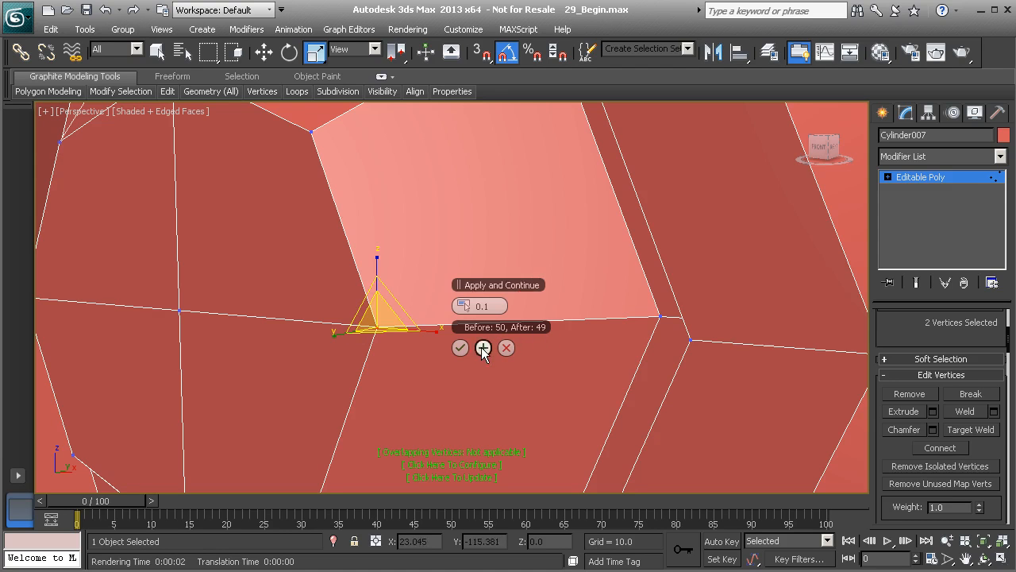
{"action": "left_click", "coordinate": [459, 349]}
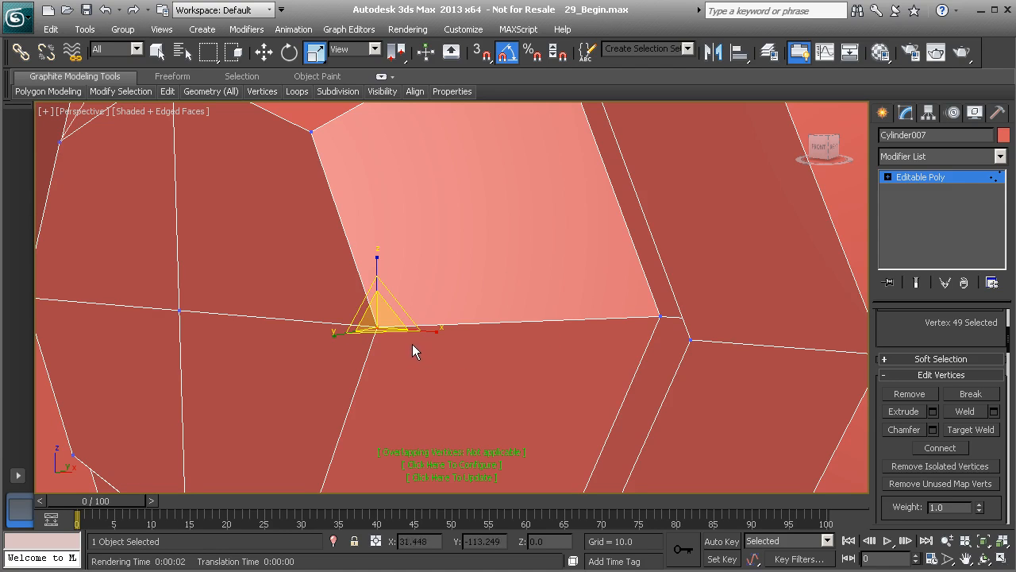
{"action": "middle_click_drag", "start_coordinate": [408, 342], "coordinate": [414, 342]}
{"action": "left_click_drag", "start_coordinate": [903, 327], "coordinate": [913, 349]}
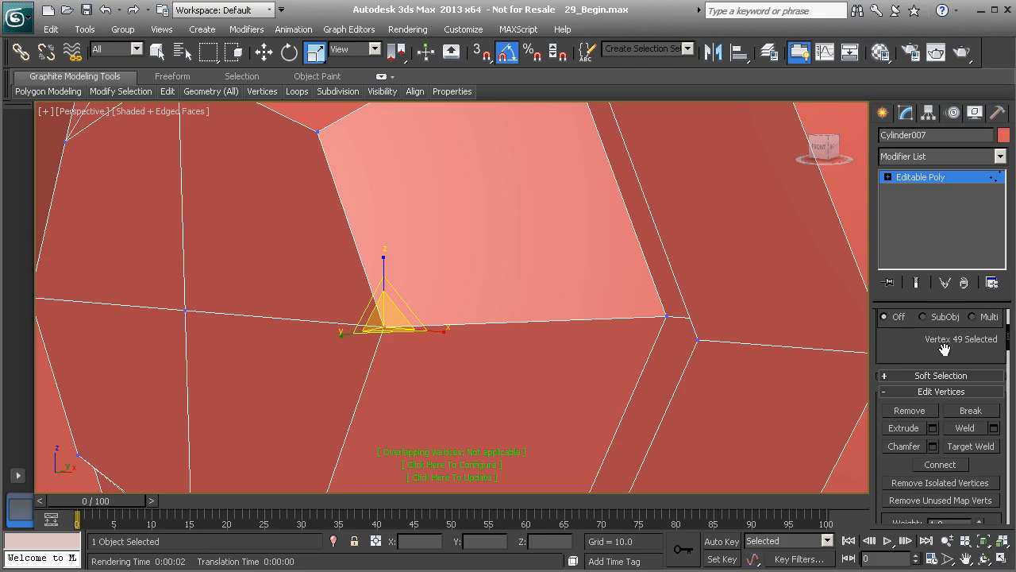
{"action": "scroll", "coordinate": [453, 300], "scroll_direction": "down", "scroll_amount": 6}
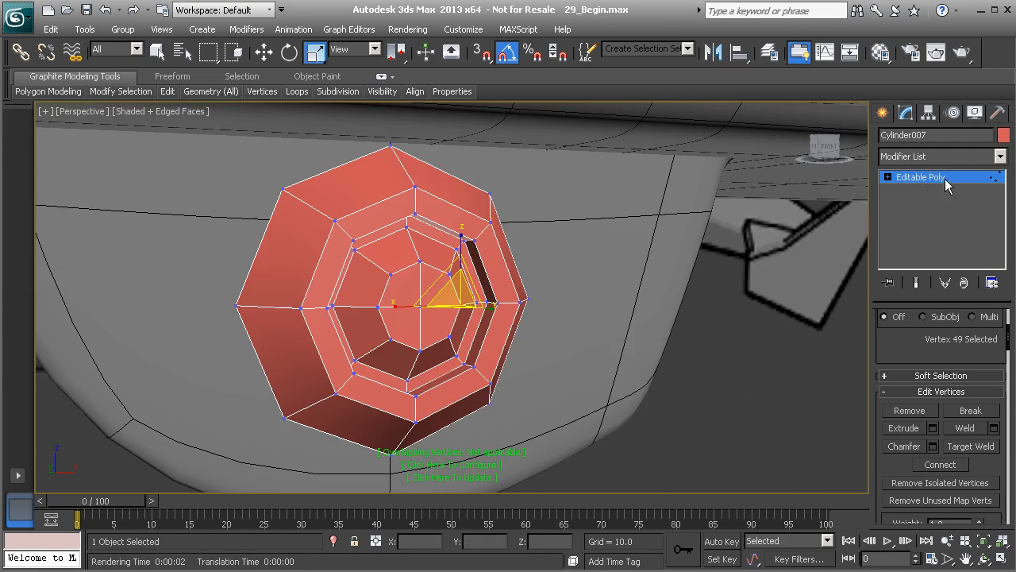
Leave vertex level and activate the Move tool on the whole cap
{"action": "left_click", "coordinate": [924, 179]}
{"action": "middle_click_drag", "start_coordinate": [603, 262], "coordinate": [524, 283], "text": "alt"}
{"action": "key", "text": "w"}
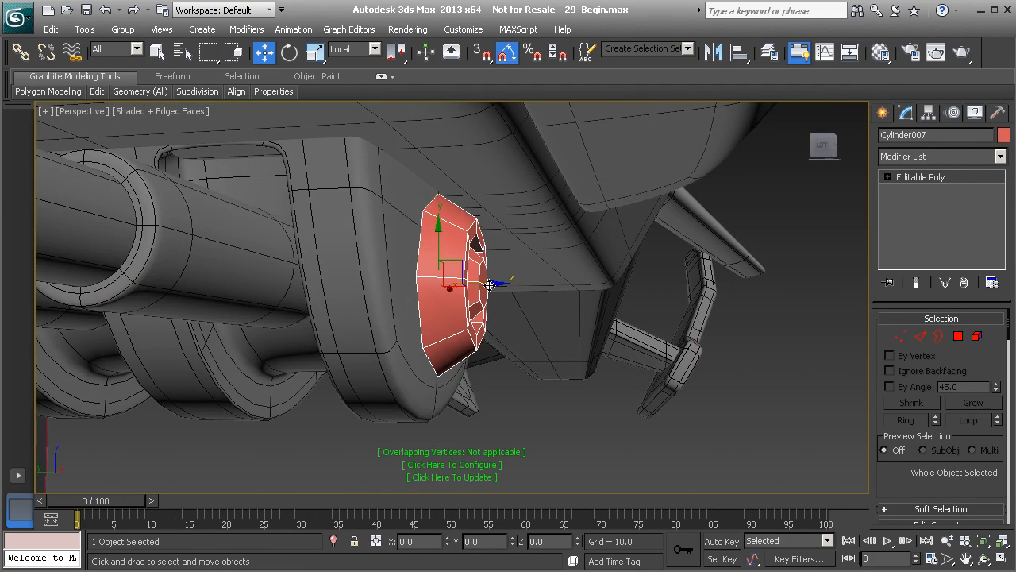
{"action": "left_click_drag", "start_coordinate": [488, 284], "coordinate": [487, 285]}
{"action": "mouse_move", "coordinate": [487, 285]}
{"action": "middle_mouse_down", "text": "alt"}
{"action": "mouse_move", "coordinate": [598, 316]}
{"action": "mouse_move", "coordinate": [563, 291]}
{"action": "mouse_move", "coordinate": [491, 275]}
{"action": "mouse_move", "coordinate": [553, 295]}
{"action": "mouse_move", "coordinate": [493, 222]}
{"action": "mouse_move", "coordinate": [742, 287]}
{"action": "mouse_move", "coordinate": [739, 307]}
{"action": "mouse_move", "coordinate": [603, 315]}
{"action": "mouse_move", "coordinate": [441, 303]}
{"action": "mouse_move", "coordinate": [448, 289]}
{"action": "mouse_move", "coordinate": [493, 308]}
{"action": "mouse_move", "coordinate": [498, 295]}
{"action": "middle_mouse_up", "text": "alt"}
{"action": "scroll", "coordinate": [447, 297], "scroll_direction": "up", "scroll_amount": 5}
Centre the cap's pivot on the object using Affect Pivot Only, and leave pivot editing
{"action": "left_click", "coordinate": [927, 114]}
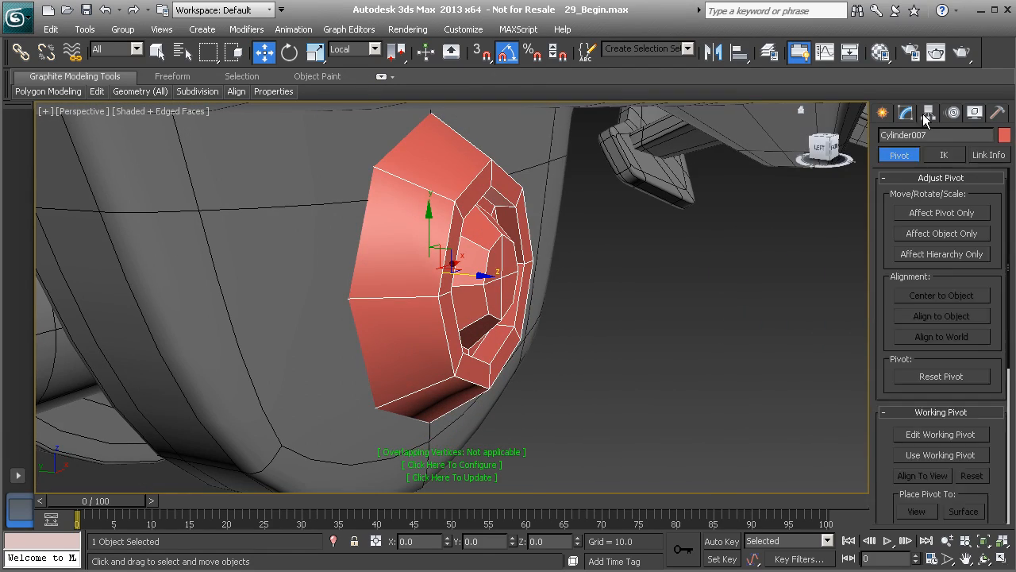
{"action": "left_click", "coordinate": [932, 214]}
{"action": "scroll", "coordinate": [510, 321], "scroll_direction": "down", "scroll_amount": 5}
{"action": "middle_click_drag", "start_coordinate": [510, 321], "coordinate": [418, 307], "text": "alt"}
{"action": "scroll", "coordinate": [501, 314], "scroll_direction": "down", "scroll_amount": 8}
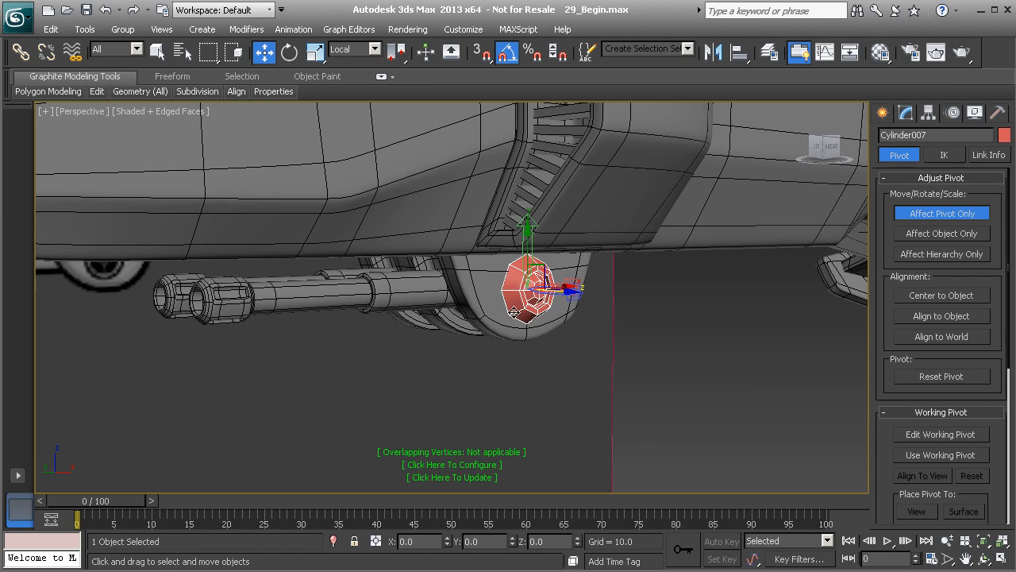
{"action": "scroll", "coordinate": [533, 295], "scroll_direction": "up", "scroll_amount": 10}
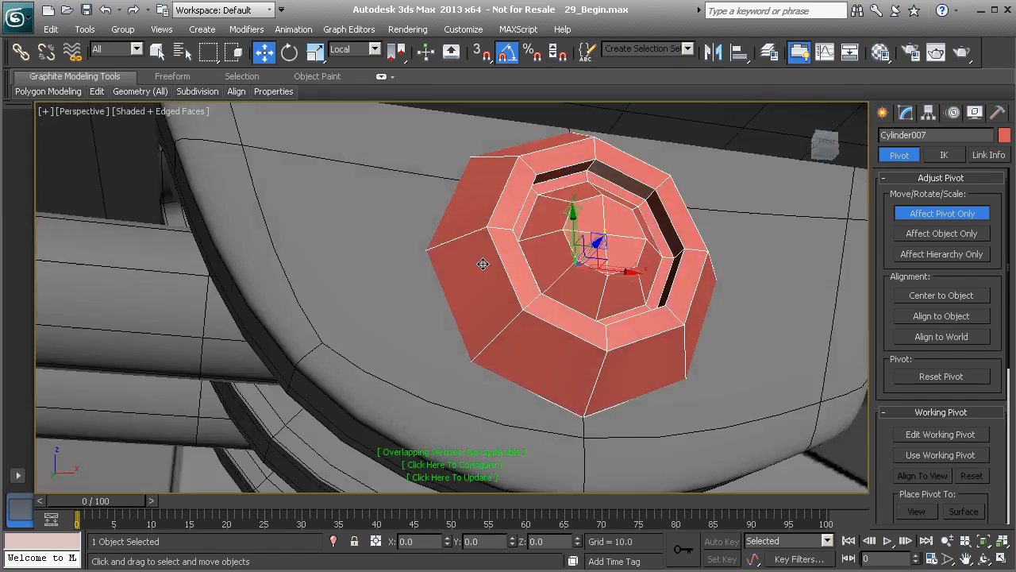
{"action": "middle_click_drag", "start_coordinate": [483, 264], "coordinate": [496, 309], "text": "alt"}
{"action": "scroll", "coordinate": [482, 272], "scroll_direction": "down", "scroll_amount": 4}
{"action": "scroll", "coordinate": [496, 309], "scroll_direction": "up", "scroll_amount": 4}
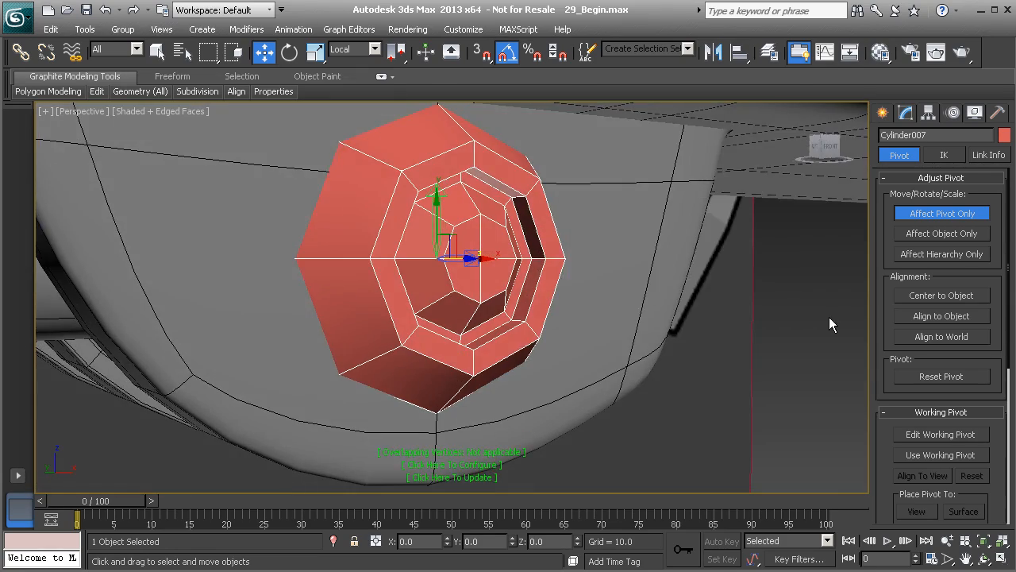
{"action": "left_click", "coordinate": [935, 294]}
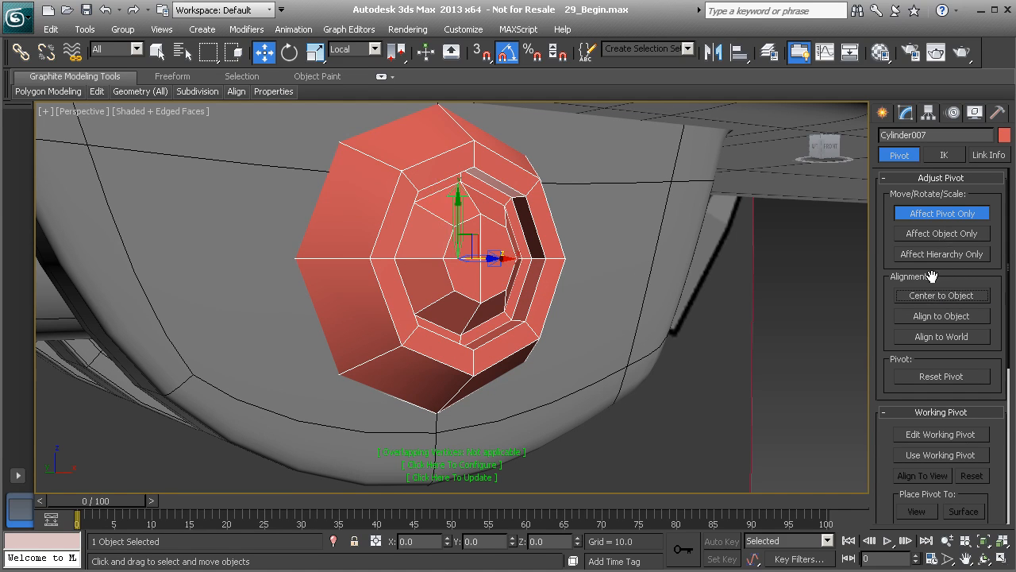
{"action": "left_click", "coordinate": [946, 214]}
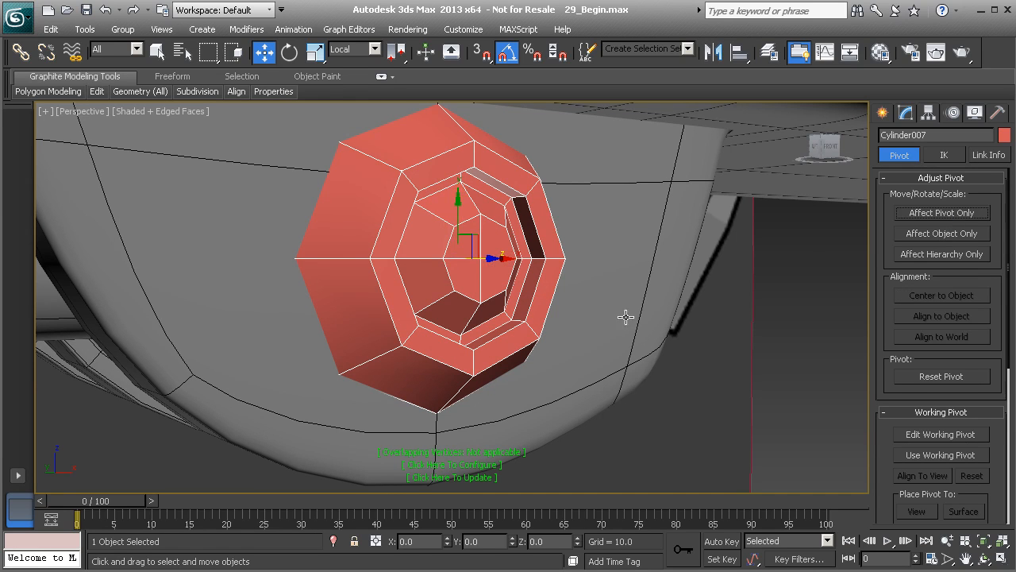
Add a TurboSmooth modifier to the cap with 2 iterations and Isoline Display enabled
{"action": "left_click", "coordinate": [830, 147]}
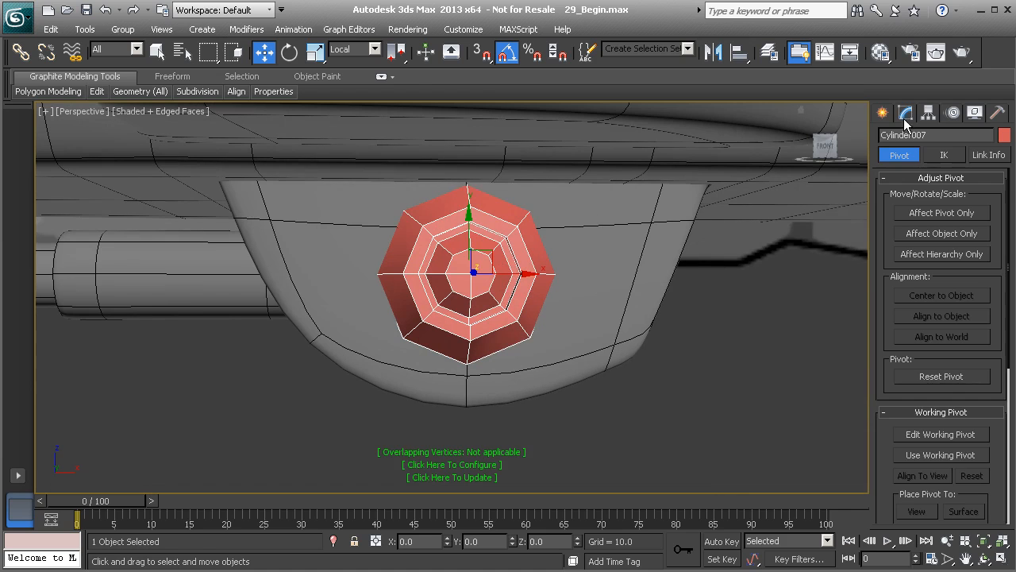
{"action": "left_click", "coordinate": [905, 113]}
{"action": "left_click", "coordinate": [1000, 156]}
{"action": "scroll", "coordinate": [976, 504], "scroll_direction": "down", "scroll_amount": 10}
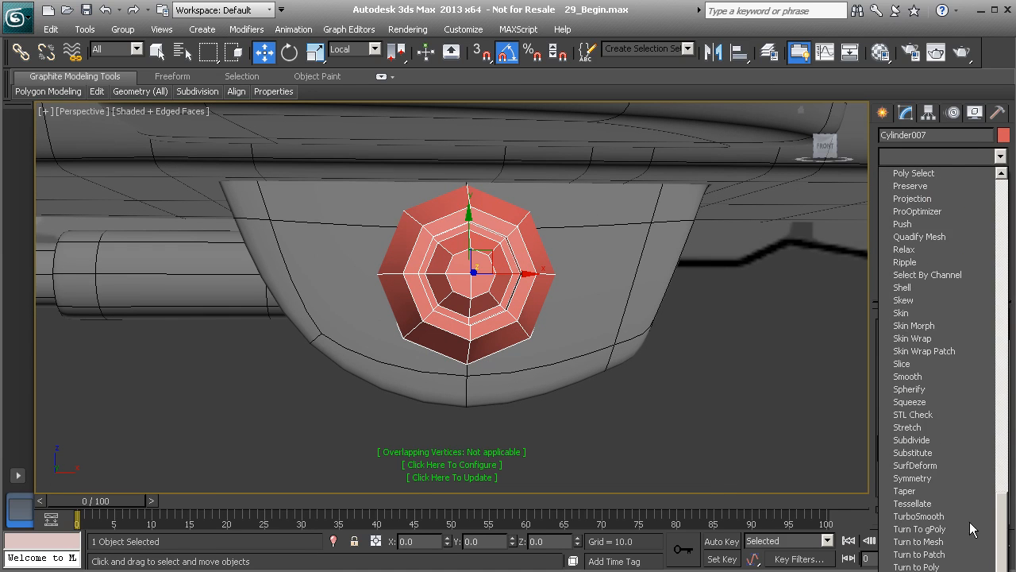
{"action": "left_click", "coordinate": [917, 516]}
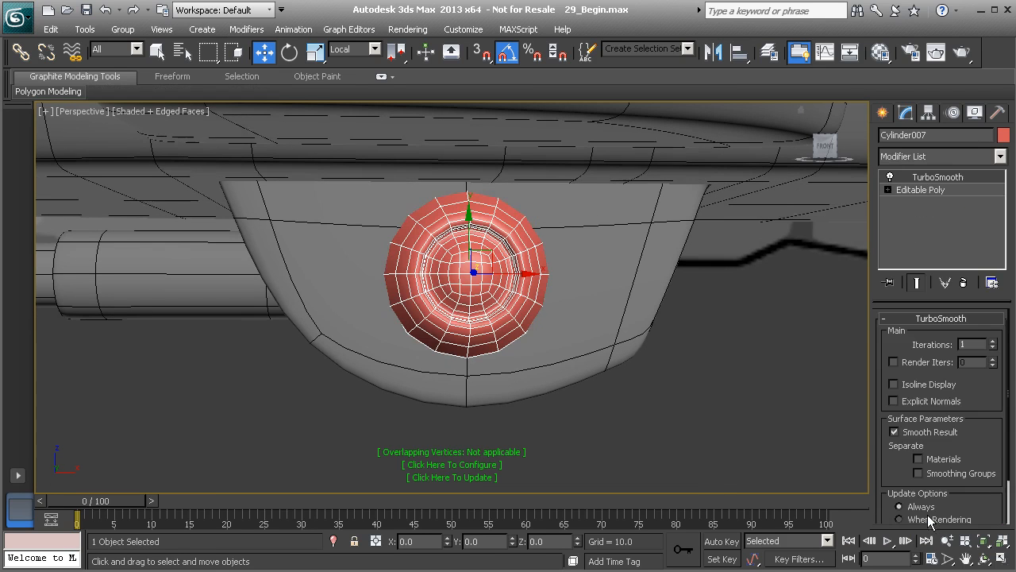
{"action": "left_click", "coordinate": [992, 342]}
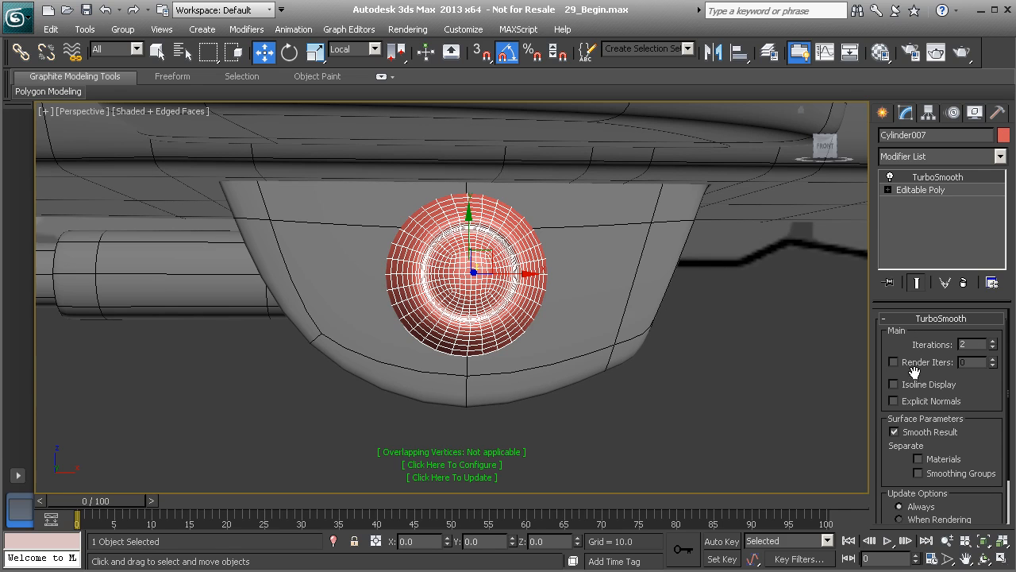
{"action": "left_click", "coordinate": [894, 383]}
{"action": "middle_click_drag", "start_coordinate": [473, 310], "coordinate": [558, 320], "text": "alt"}
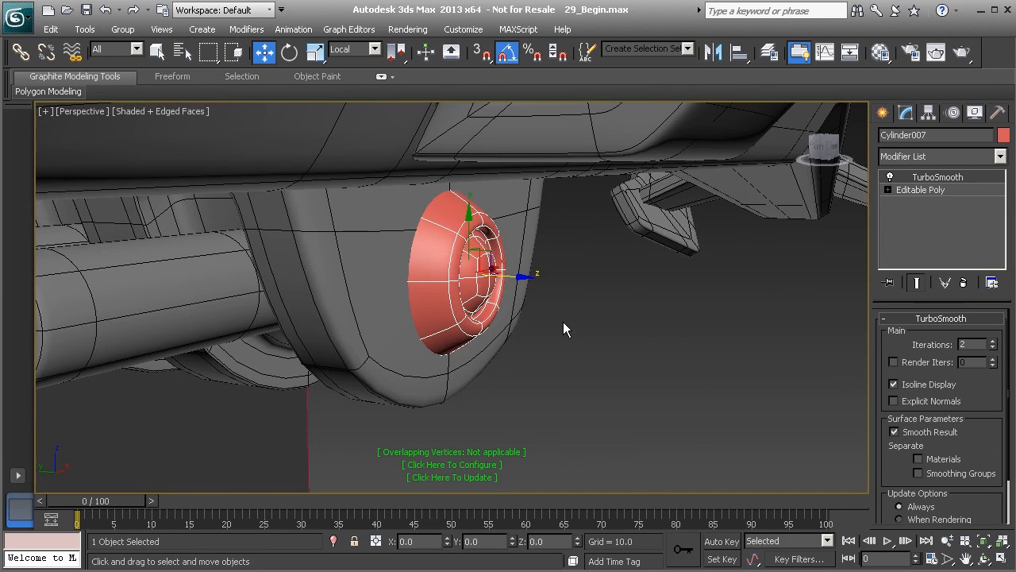
With the smoothed result shown on the Editable Poly, use SwiftLoop to add edge loops around the cap's outer rim
{"action": "left_click", "coordinate": [931, 189]}
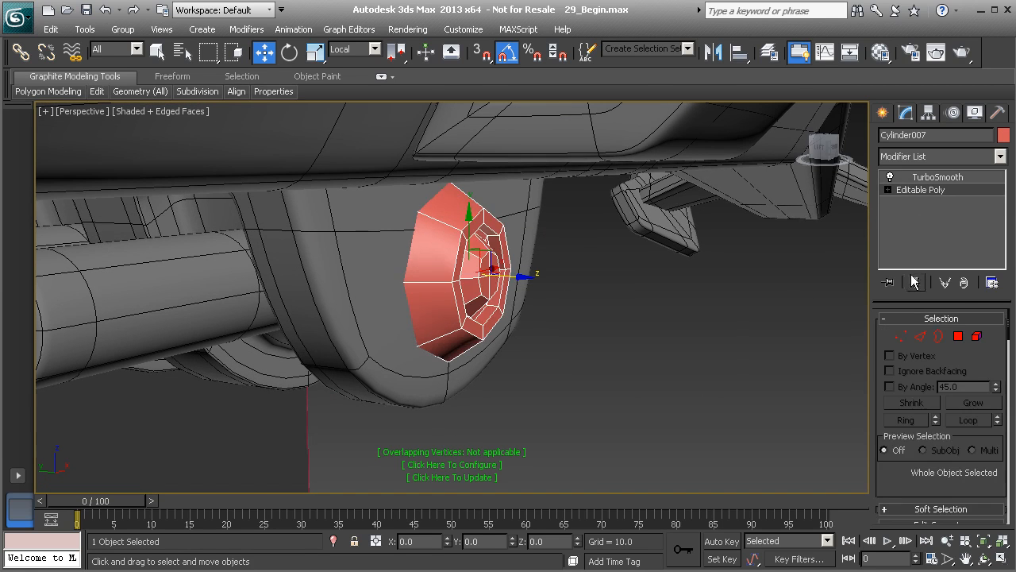
{"action": "left_click", "coordinate": [917, 283]}
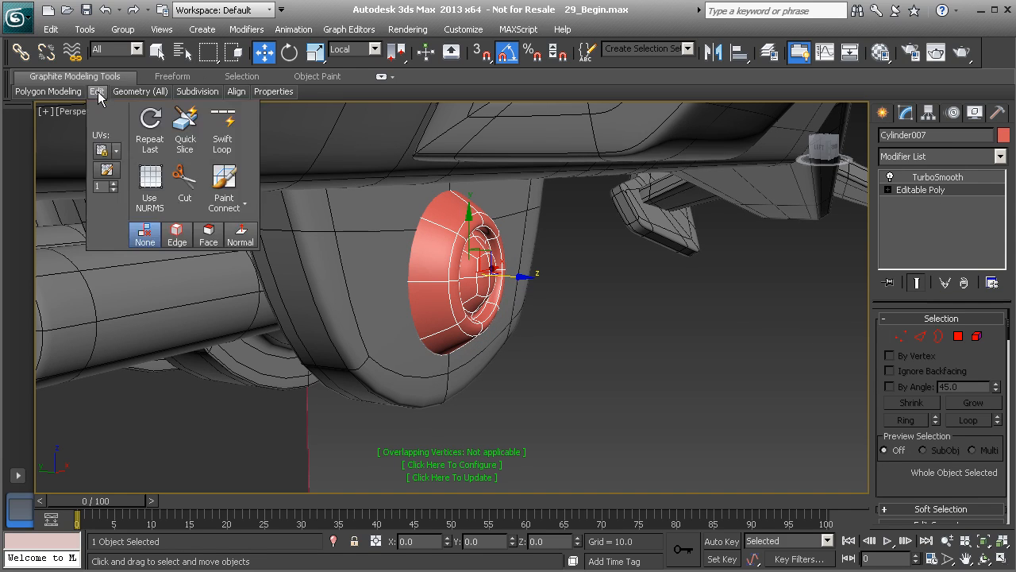
{"action": "mouse_move", "coordinate": [95, 92]}
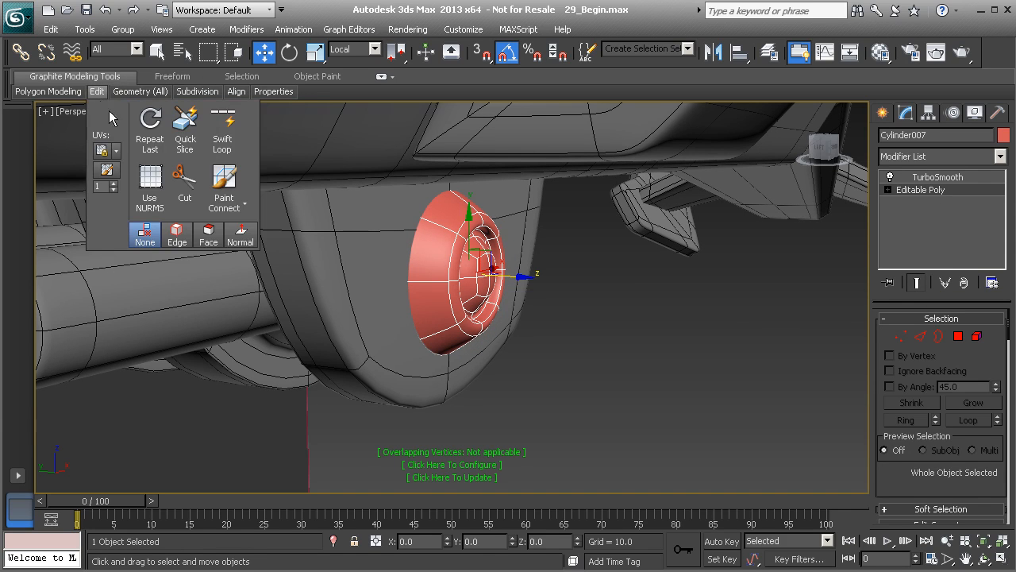
{"action": "left_click", "coordinate": [222, 131]}
{"action": "scroll", "coordinate": [445, 214], "scroll_direction": "up", "scroll_amount": 3}
{"action": "left_click", "coordinate": [445, 214]}
{"action": "middle_click_drag", "start_coordinate": [445, 214], "coordinate": [429, 194], "text": "alt"}
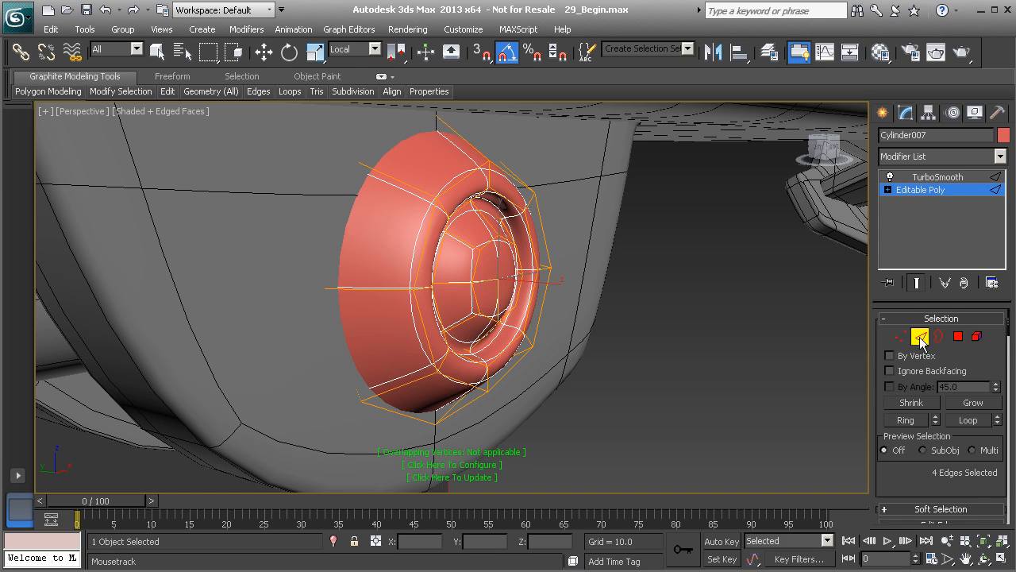
{"action": "left_click", "coordinate": [426, 191]}
Add further SwiftLoop support loops beside the rim's inner edge and in the recess, and leave edge level
{"action": "scroll", "coordinate": [413, 189], "scroll_direction": "up", "scroll_amount": 5}
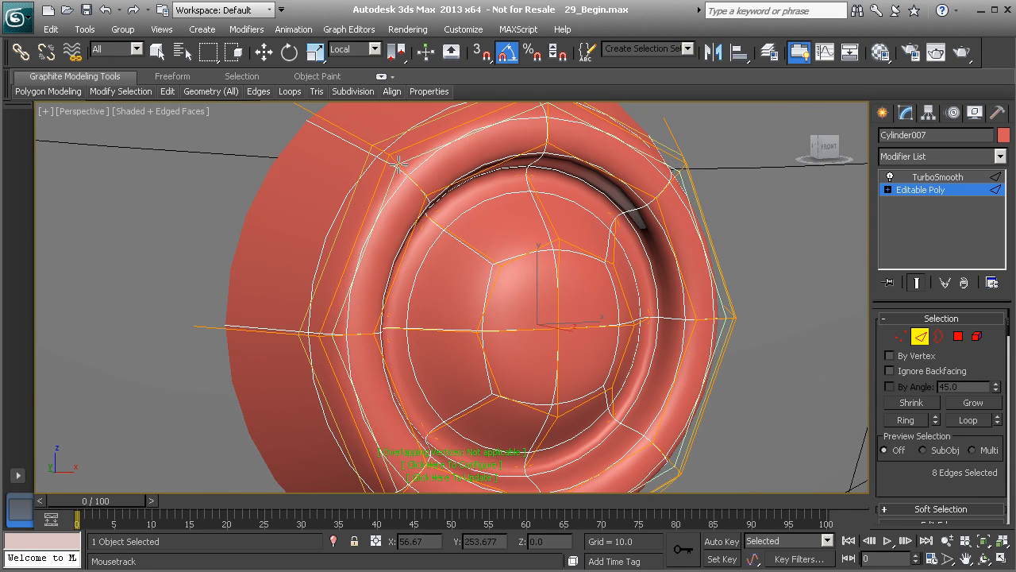
{"action": "left_click", "coordinate": [414, 187]}
{"action": "left_click", "coordinate": [417, 190]}
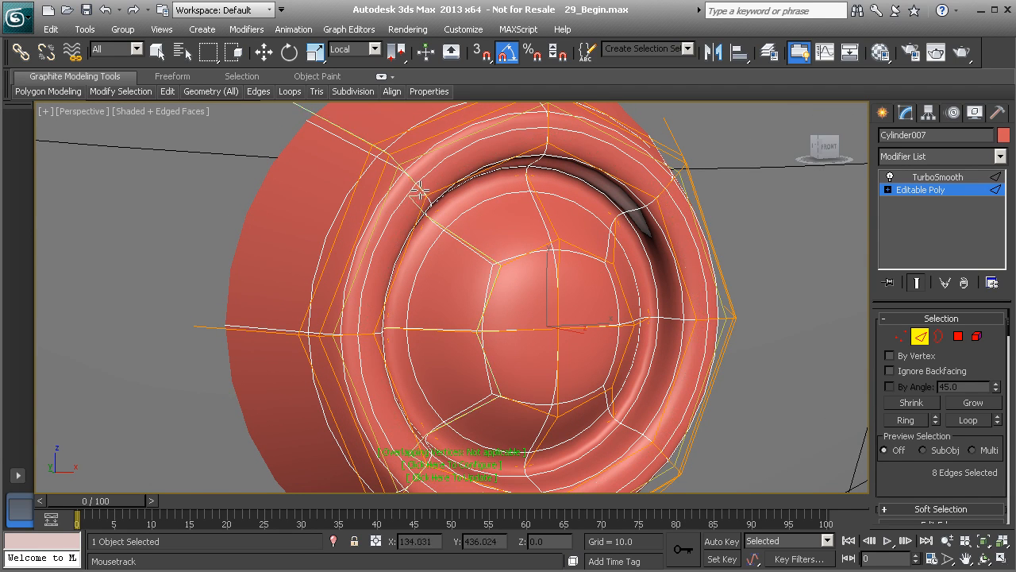
{"action": "left_click", "coordinate": [419, 190]}
{"action": "mouse_move", "coordinate": [419, 191]}
{"action": "middle_mouse_down", "text": "alt"}
{"action": "mouse_move", "coordinate": [397, 205]}
{"action": "mouse_move", "coordinate": [525, 270]}
{"action": "mouse_move", "coordinate": [486, 262]}
{"action": "mouse_move", "coordinate": [538, 262]}
{"action": "mouse_move", "coordinate": [467, 288]}
{"action": "mouse_move", "coordinate": [867, 343]}
{"action": "middle_mouse_up", "text": "alt"}
{"action": "key", "text": "w"}
{"action": "scroll", "coordinate": [468, 288], "scroll_direction": "down", "scroll_amount": 4}
{"action": "left_click", "coordinate": [920, 336]}
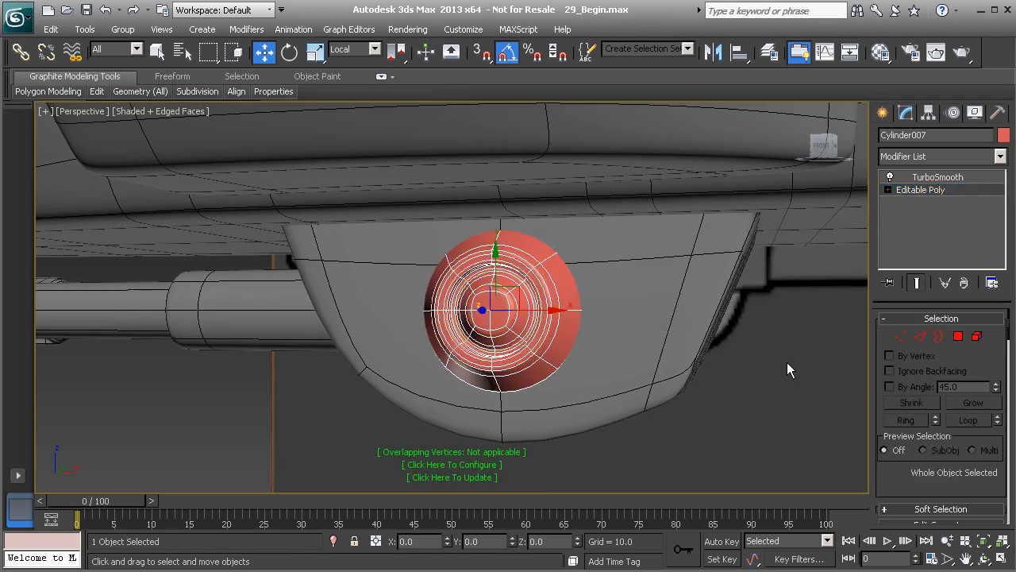
Examine the smoothed cap's centre and recess up close with its TurboSmooth modifier active
{"action": "left_click", "coordinate": [787, 362]}
{"action": "scroll", "coordinate": [474, 331], "scroll_direction": "up", "scroll_amount": 3}
{"action": "scroll", "coordinate": [474, 330], "scroll_direction": "up", "scroll_amount": 6}
{"action": "middle_click_drag", "start_coordinate": [466, 318], "coordinate": [404, 367], "text": "alt"}
{"action": "scroll", "coordinate": [470, 347], "scroll_direction": "up", "scroll_amount": 3}
{"action": "middle_click_drag", "start_coordinate": [470, 315], "coordinate": [432, 314], "text": "alt"}
{"action": "left_click", "coordinate": [427, 300]}
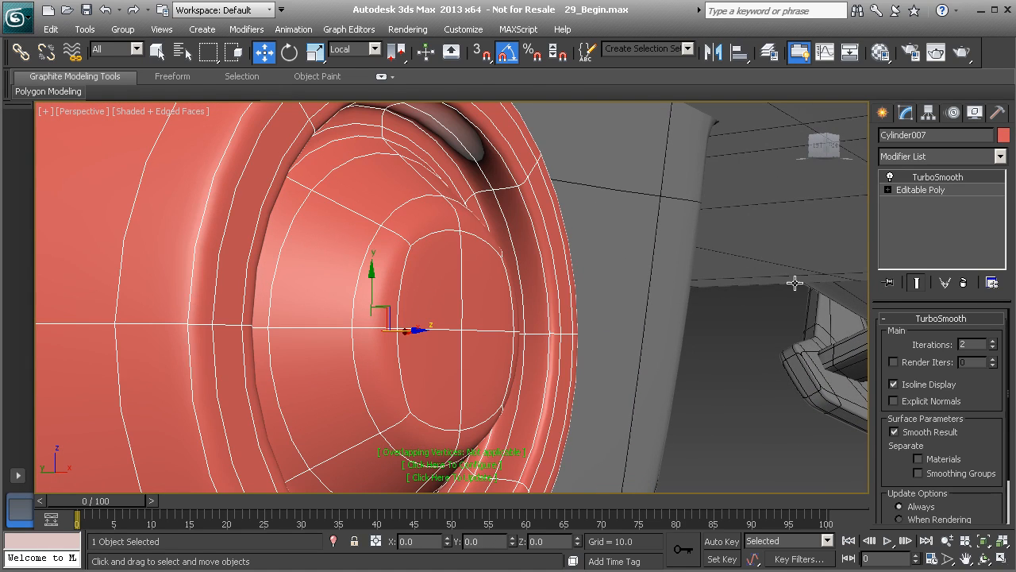
At the Editable Poly level, select the four polygons that form the flat centre of the cap
{"action": "left_click", "coordinate": [922, 187]}
{"action": "left_click", "coordinate": [920, 337]}
{"action": "middle_click_drag", "start_coordinate": [462, 300], "coordinate": [419, 202], "text": "alt"}
{"action": "middle_click_drag", "start_coordinate": [461, 230], "coordinate": [531, 176], "text": "alt"}
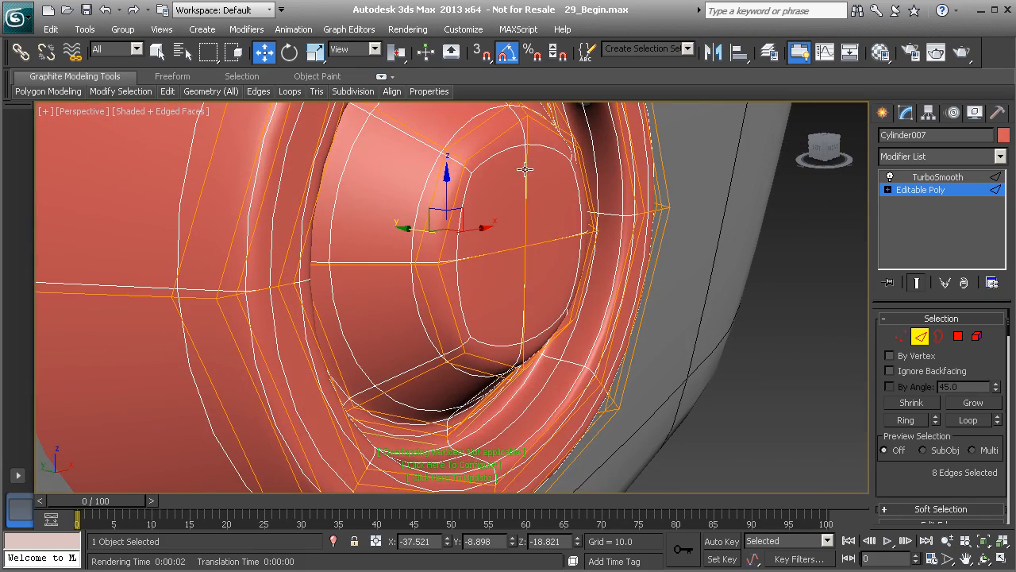
{"action": "left_click", "coordinate": [958, 336]}
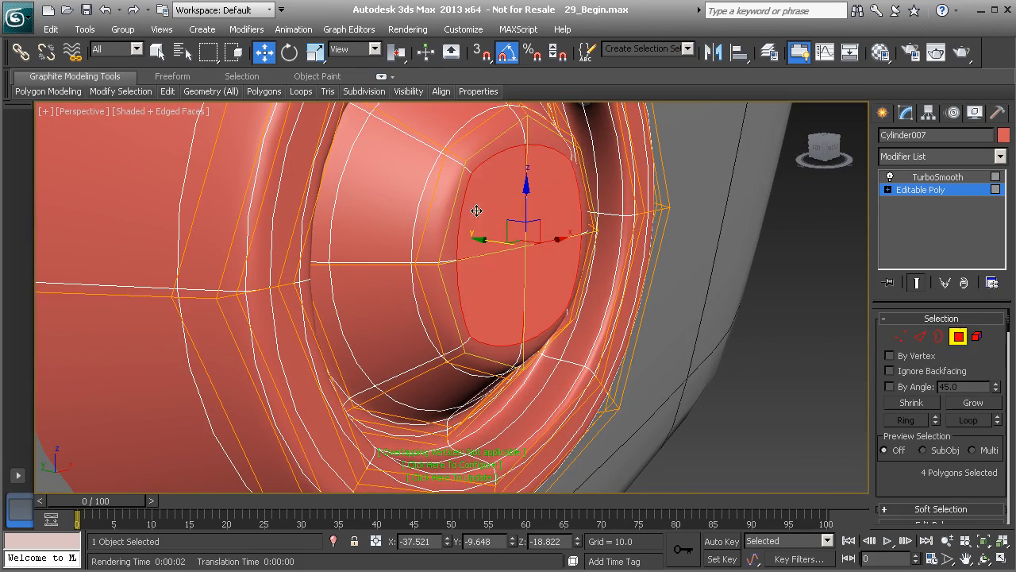
{"action": "middle_click_drag", "start_coordinate": [500, 208], "coordinate": [483, 201], "text": "alt"}
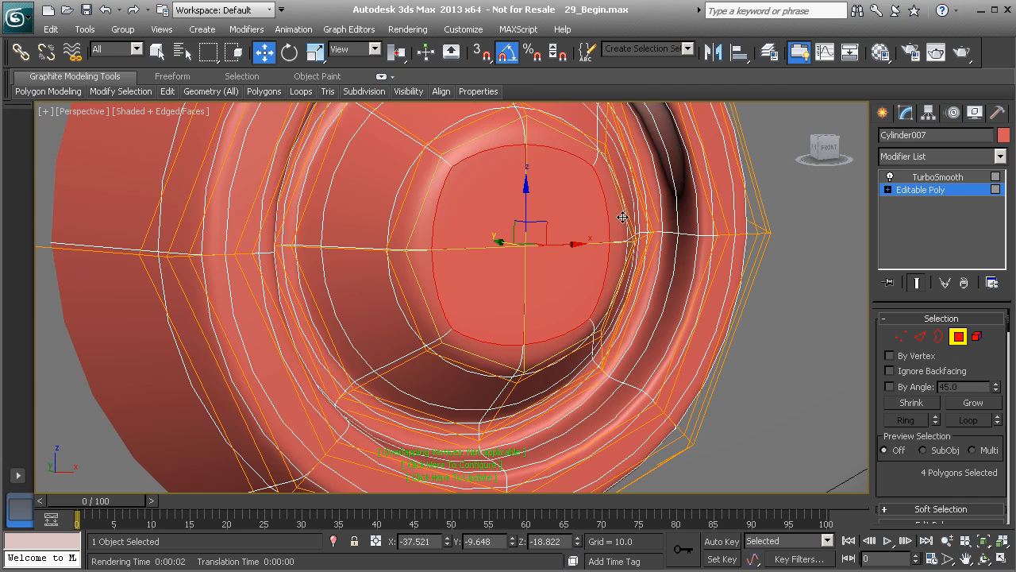
{"action": "scroll", "coordinate": [470, 263], "scroll_direction": "down", "scroll_amount": 4}
{"action": "left_click", "coordinate": [458, 285]}
{"action": "key", "text": "ctrl+z"}
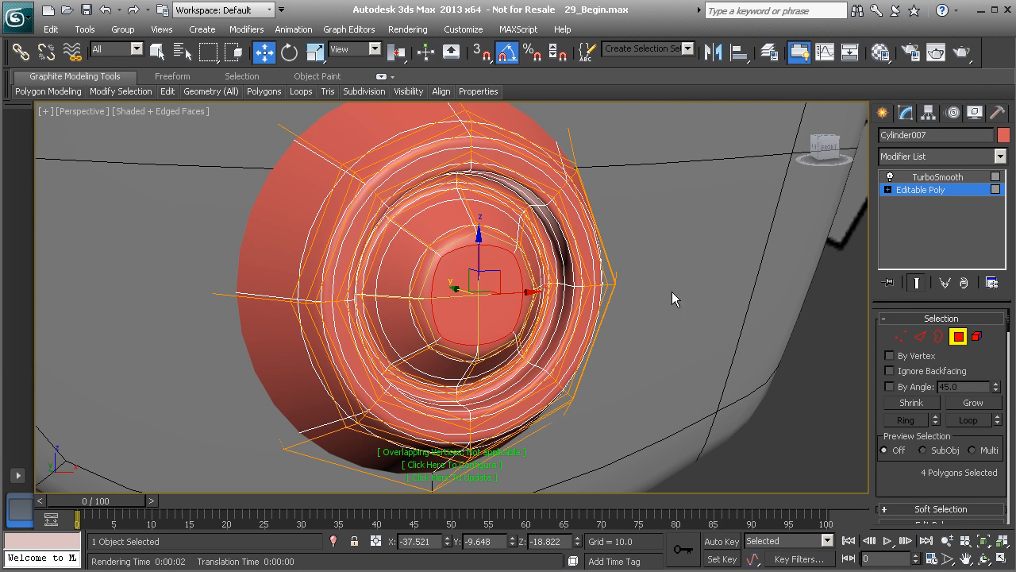
Change the cap's object colour to dark blue so the polygon selection stands out
{"action": "left_click", "coordinate": [1003, 136]}
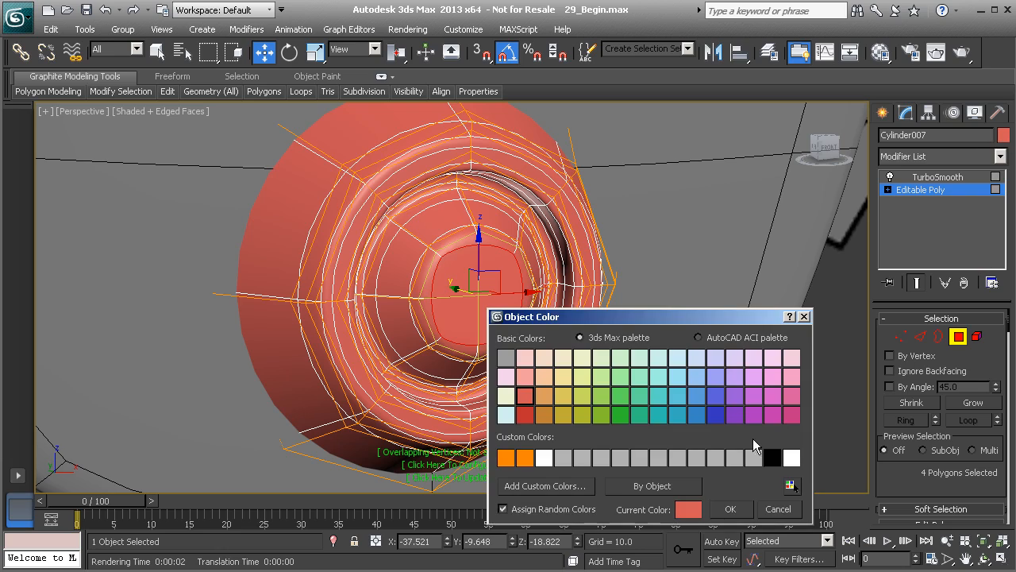
{"action": "left_click", "coordinate": [717, 415]}
{"action": "left_click", "coordinate": [731, 509]}
{"action": "middle_click_drag", "start_coordinate": [495, 351], "coordinate": [467, 251], "text": "alt"}
{"action": "middle_click_drag", "start_coordinate": [477, 290], "coordinate": [507, 306], "text": "alt"}
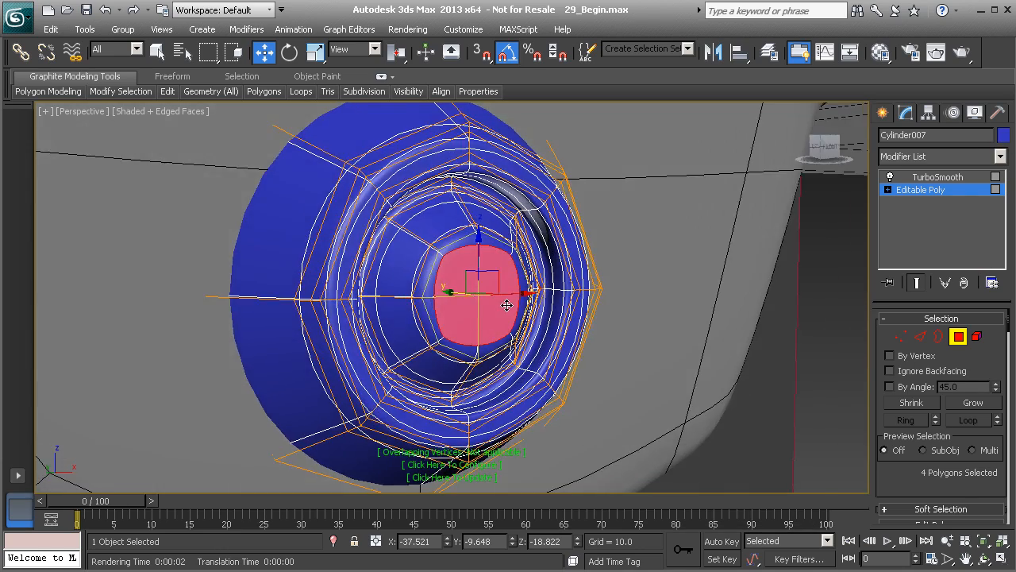
Inset the selected centre polygons of the cap by 0.1
{"action": "scroll", "coordinate": [935, 471], "scroll_direction": "down", "scroll_amount": 4}
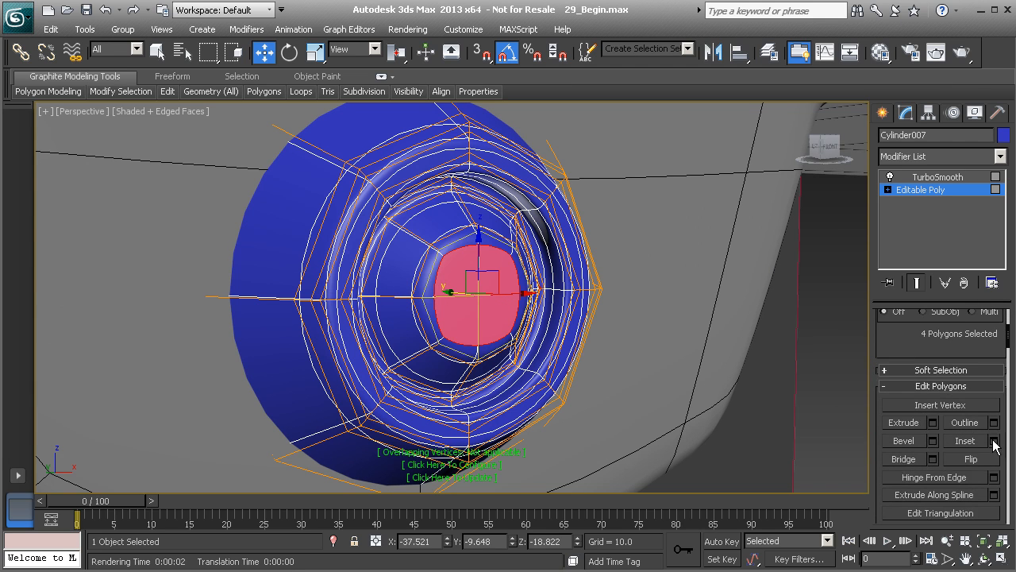
{"action": "left_click", "coordinate": [991, 440]}
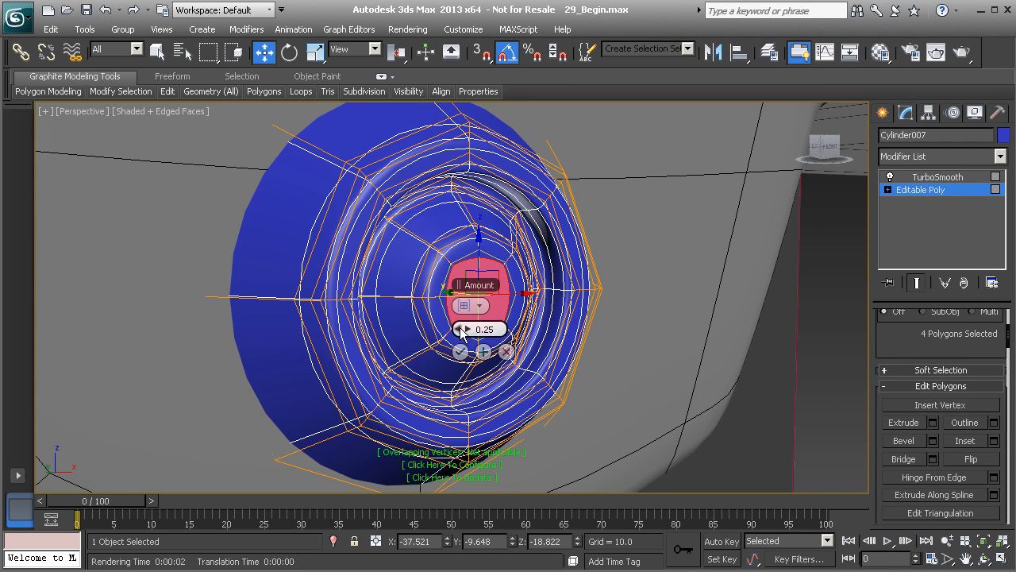
{"action": "left_click_drag", "start_coordinate": [462, 331], "coordinate": [460, 330]}
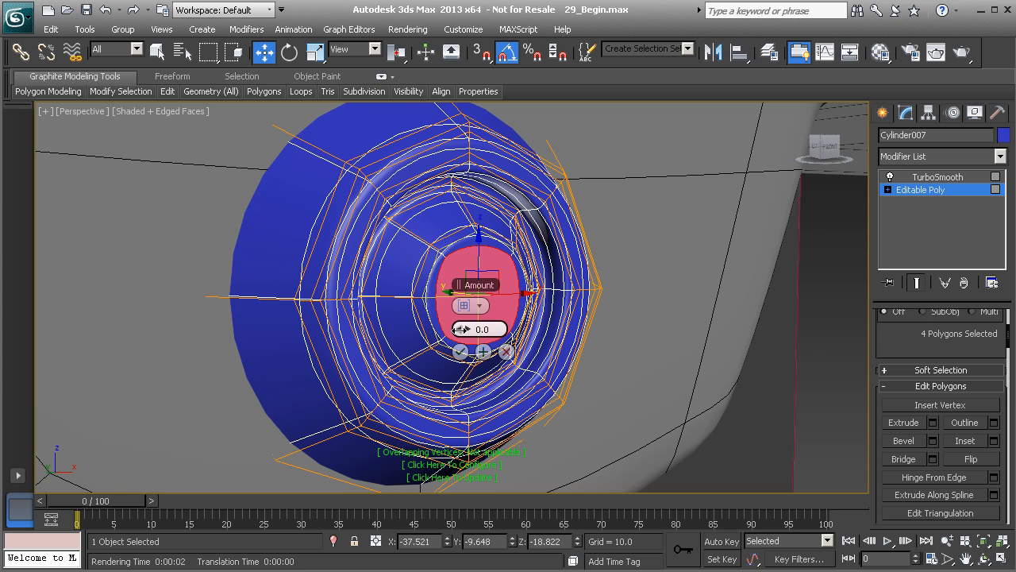
{"action": "left_click", "coordinate": [457, 331]}
{"action": "type", "text": ".1"}
{"action": "left_click", "coordinate": [460, 352]}
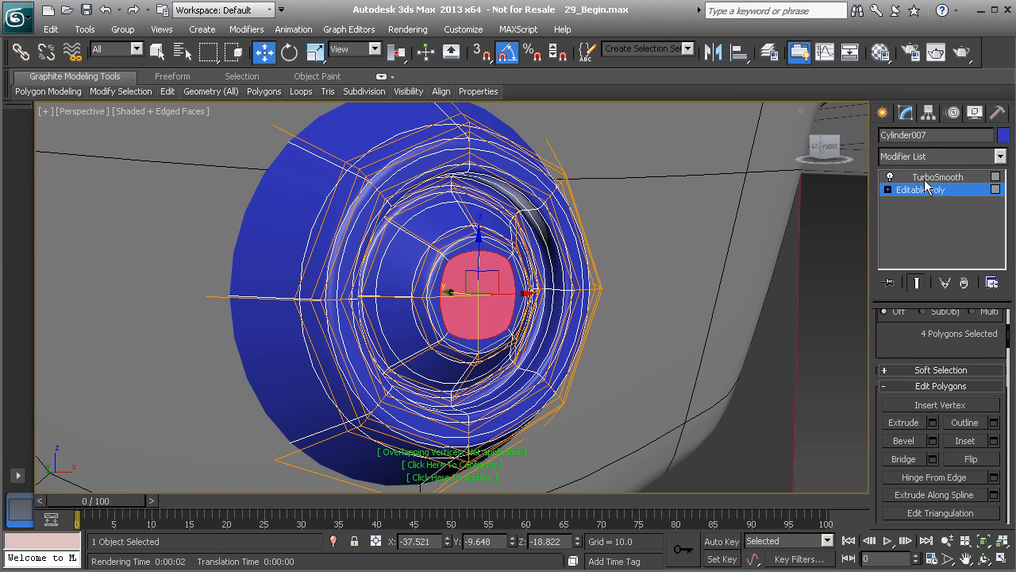
Deselect the cap and examine its smoothed shape from the side and the front
{"action": "left_click", "coordinate": [779, 268]}
{"action": "scroll", "coordinate": [540, 295], "scroll_direction": "up", "scroll_amount": 6}
{"action": "scroll", "coordinate": [558, 295], "scroll_direction": "down", "scroll_amount": 5}
{"action": "middle_click_drag", "start_coordinate": [574, 288], "coordinate": [579, 265], "text": "alt"}
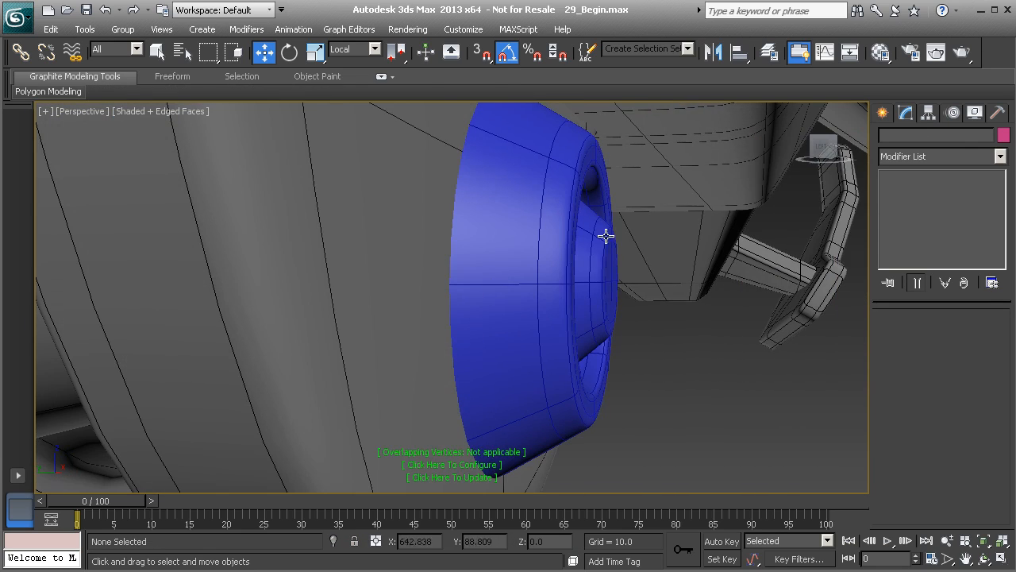
{"action": "middle_click_drag", "start_coordinate": [608, 234], "coordinate": [573, 262], "text": "alt"}
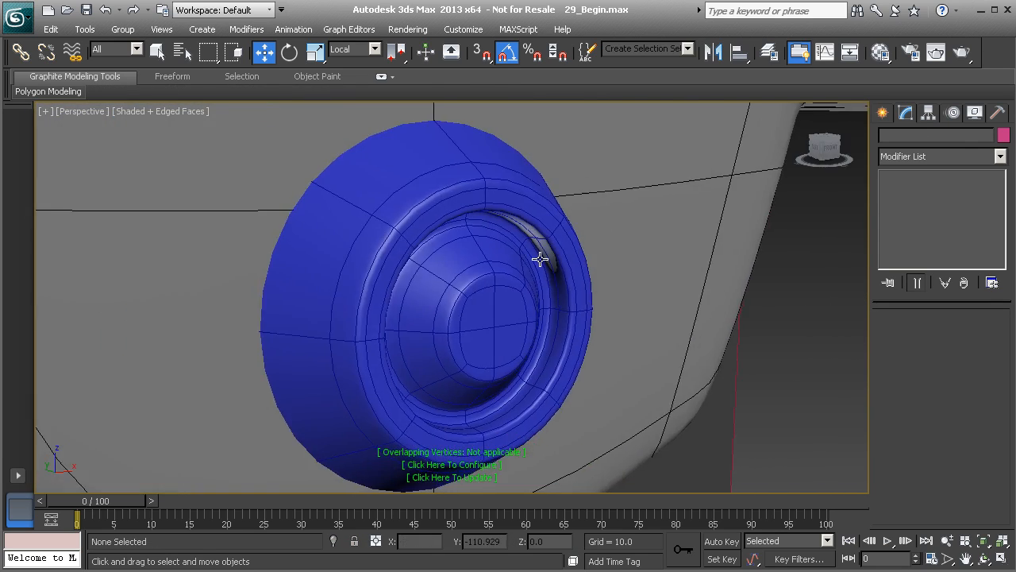
{"action": "scroll", "coordinate": [512, 256], "scroll_direction": "down", "scroll_amount": 3}
{"action": "scroll", "coordinate": [490, 278], "scroll_direction": "down", "scroll_amount": 3}
Set the cap's object colour to black, assign it the 03 - Default material, and deselect it
{"action": "left_click", "coordinate": [441, 273]}
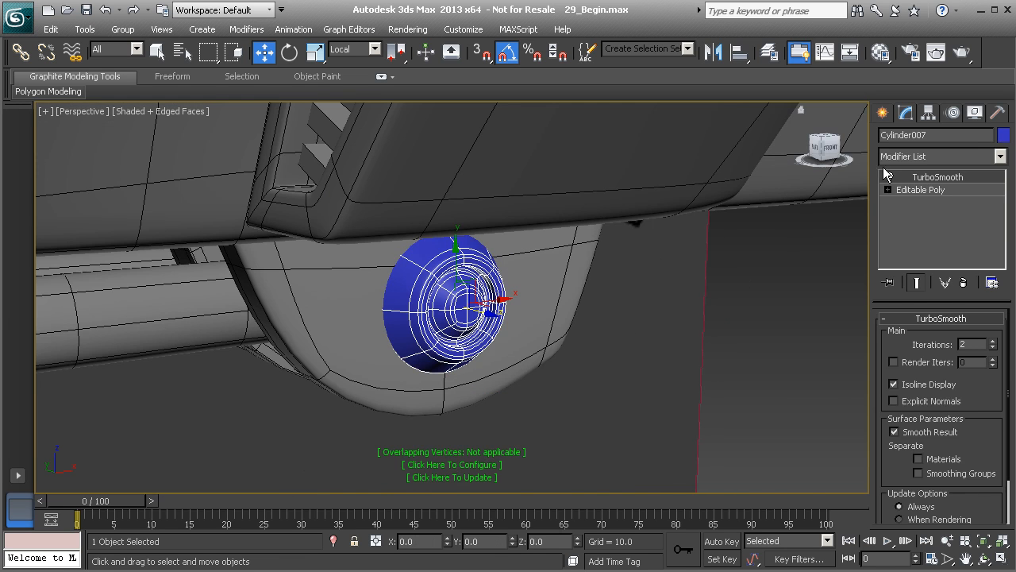
{"action": "left_click", "coordinate": [1003, 135]}
{"action": "left_click", "coordinate": [771, 457]}
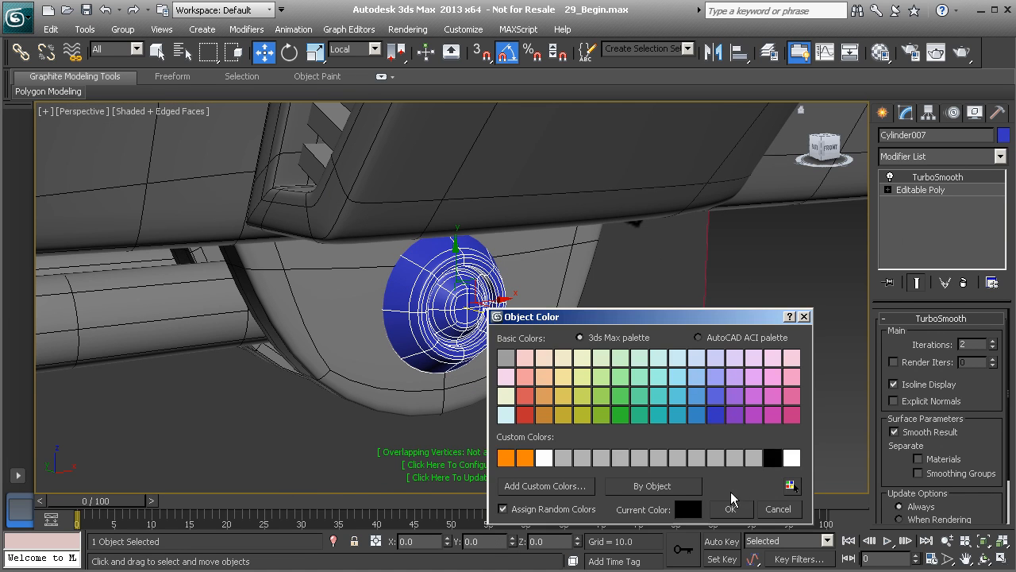
{"action": "left_click", "coordinate": [729, 508]}
{"action": "key", "text": "m"}
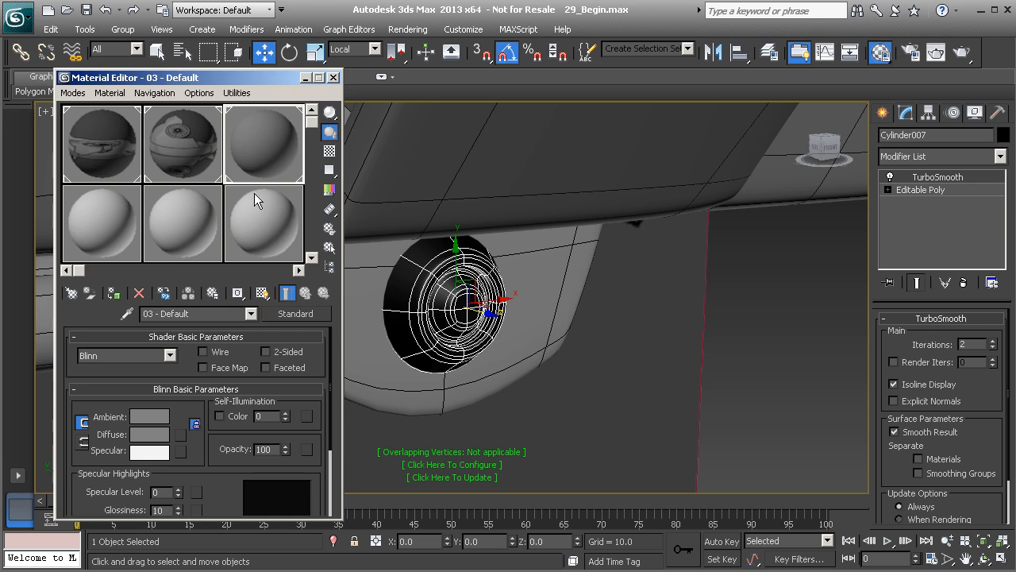
{"action": "left_click", "coordinate": [113, 293]}
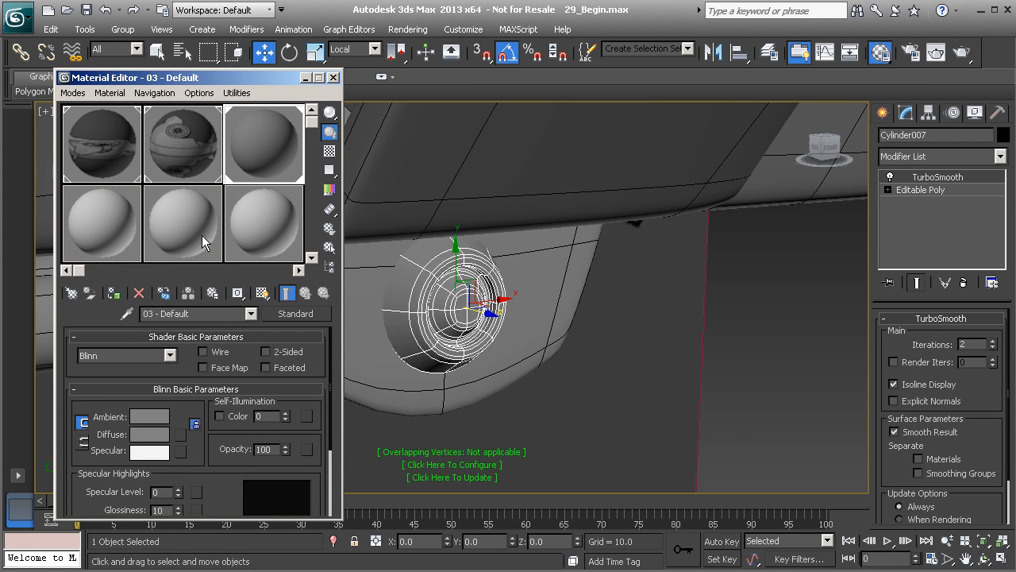
{"action": "left_click", "coordinate": [334, 78]}
{"action": "left_click", "coordinate": [631, 319]}
Examine the whole gun assembly beneath the hull, including the Gun_Base cylinder, the barrels and the bracket with its cap
{"action": "scroll", "coordinate": [546, 297], "scroll_direction": "down", "scroll_amount": 3}
{"action": "middle_click_drag", "start_coordinate": [508, 324], "coordinate": [567, 294], "text": "alt"}
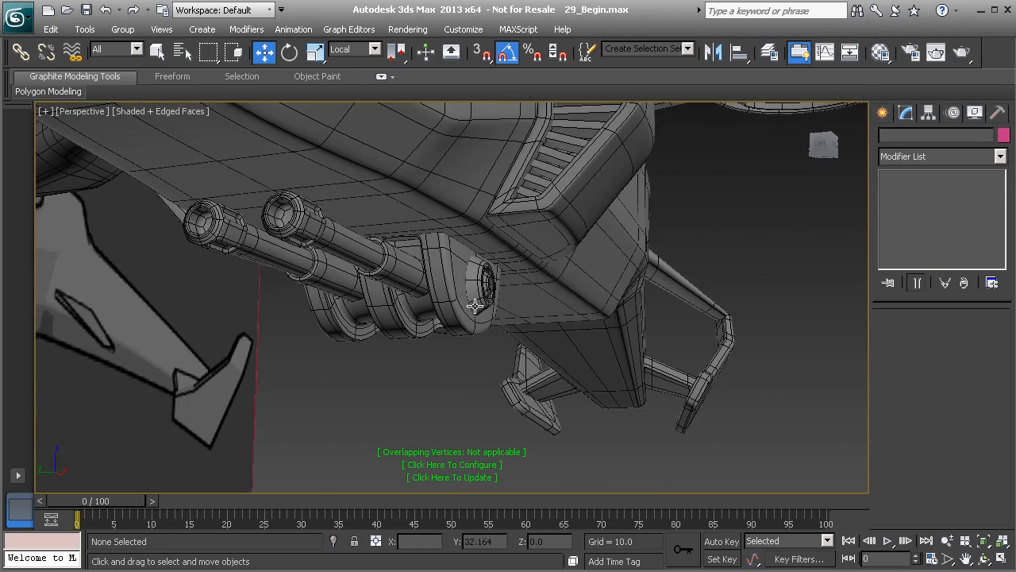
{"action": "scroll", "coordinate": [567, 295], "scroll_direction": "up", "scroll_amount": 4}
{"action": "middle_click_drag", "start_coordinate": [474, 310], "coordinate": [502, 330], "text": "alt"}
{"action": "left_click", "coordinate": [381, 297]}
{"action": "middle_click_drag", "start_coordinate": [381, 297], "coordinate": [456, 308], "text": "alt"}
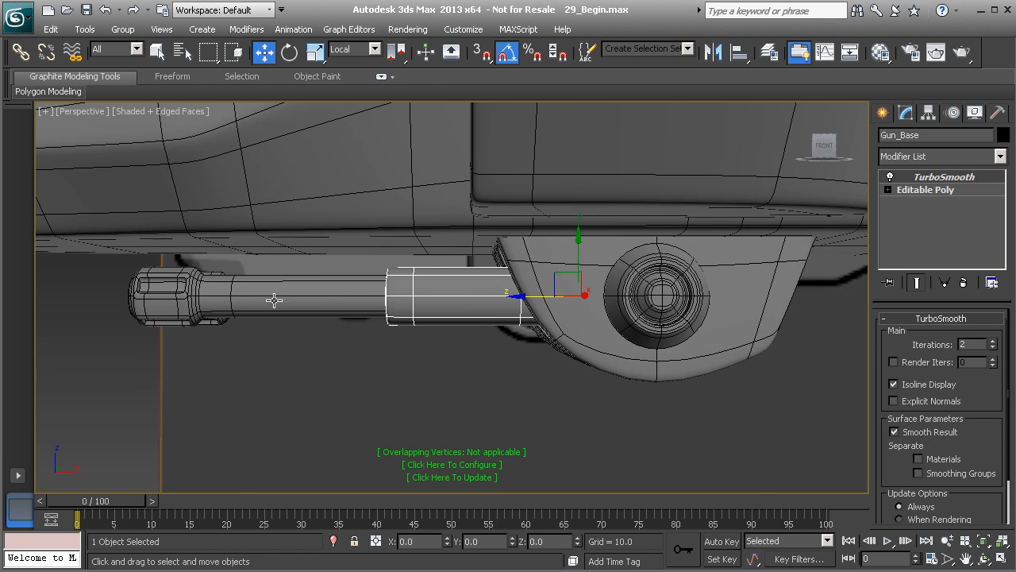
{"action": "middle_click_drag", "start_coordinate": [259, 304], "coordinate": [333, 308], "text": "alt"}
{"action": "middle_click_drag", "start_coordinate": [680, 292], "coordinate": [650, 303], "text": "alt"}
{"action": "middle_click_drag", "start_coordinate": [450, 309], "coordinate": [487, 275], "text": "alt"}
Select Gun_Barrell, start Select and Link, and try to link the barrel to its gun base
{"action": "left_click", "coordinate": [419, 244]}
{"action": "middle_click_drag", "start_coordinate": [418, 244], "coordinate": [364, 239], "text": "alt"}
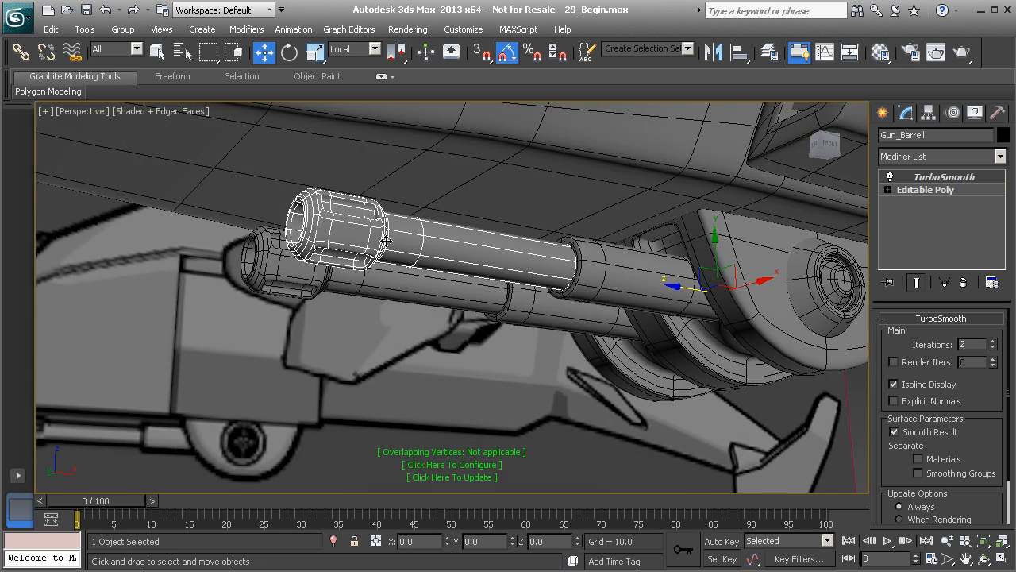
{"action": "left_click", "coordinate": [21, 52]}
{"action": "middle_click_drag", "start_coordinate": [474, 262], "coordinate": [366, 272], "text": "alt"}
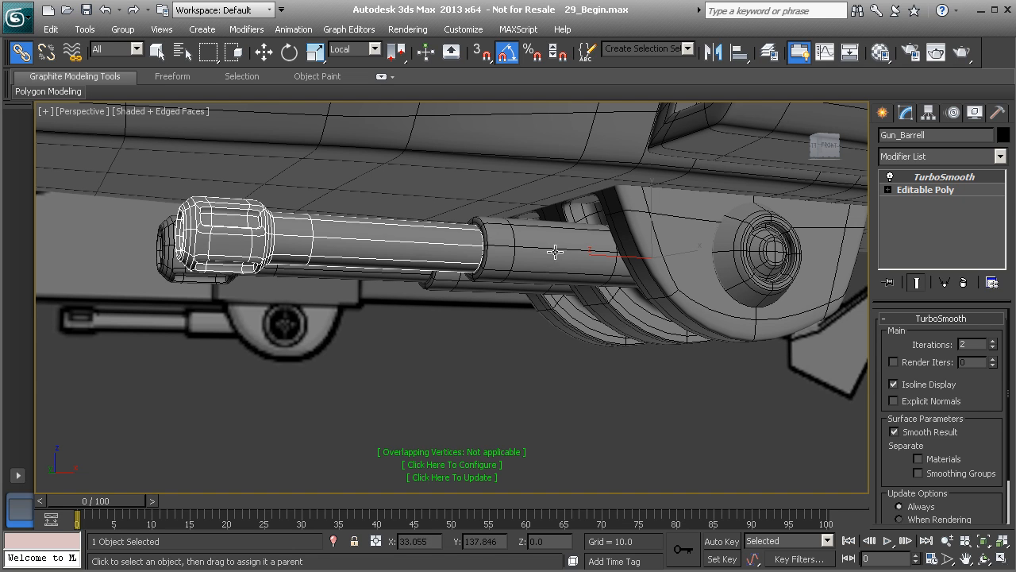
{"action": "left_click_drag", "start_coordinate": [238, 232], "coordinate": [500, 340]}
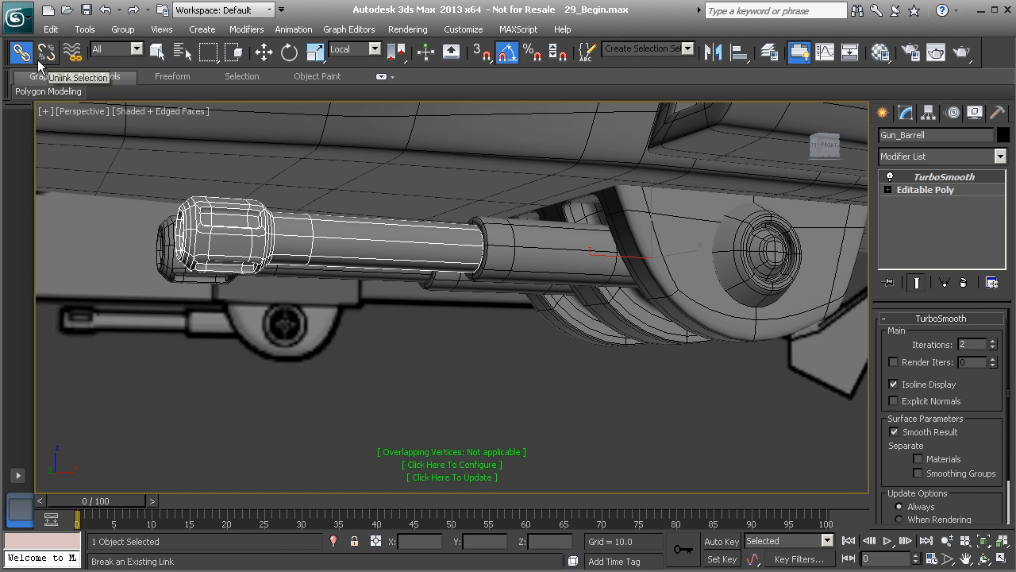
Check which object is the barrel's base by selecting it, and reselect Gun_Barrell as the child for linking
{"action": "scroll", "coordinate": [523, 267], "scroll_direction": "up", "scroll_amount": 5}
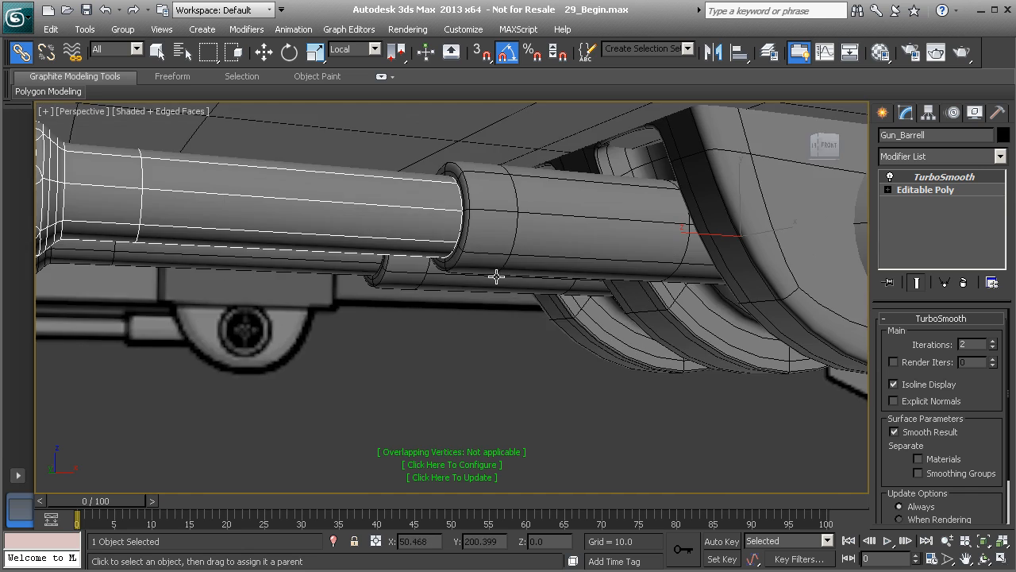
{"action": "left_click", "coordinate": [519, 224]}
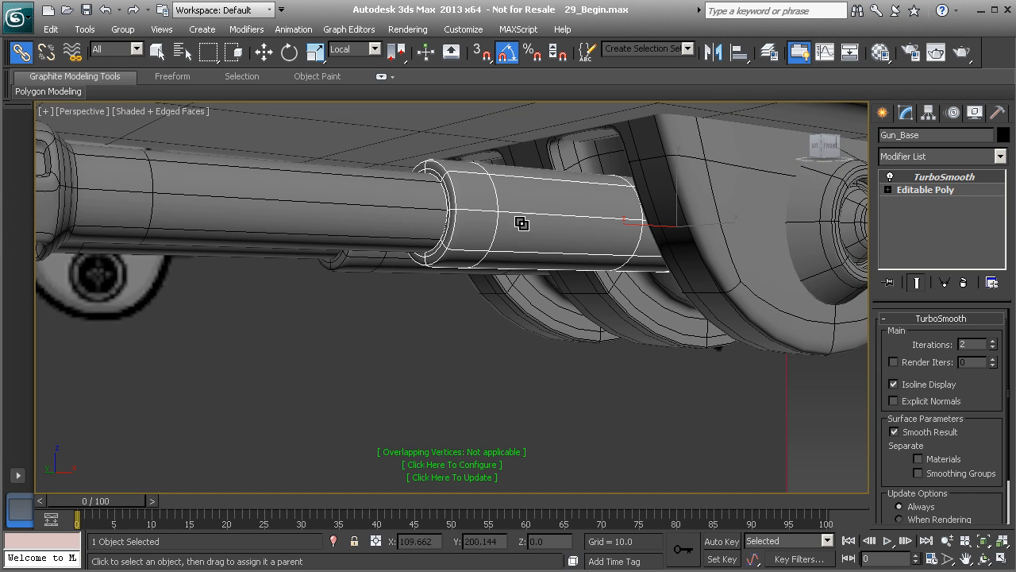
{"action": "middle_click_drag", "start_coordinate": [318, 215], "coordinate": [456, 269]}
{"action": "left_click", "coordinate": [482, 236]}
{"action": "left_click", "coordinate": [469, 248]}
{"action": "scroll", "coordinate": [456, 268], "scroll_direction": "down", "scroll_amount": 4}
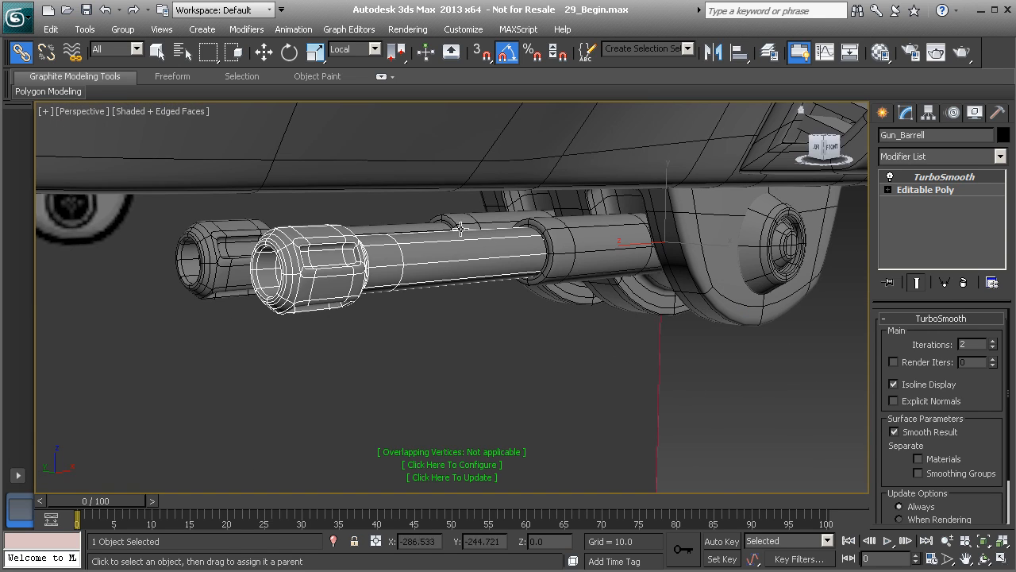
{"action": "middle_click_drag", "start_coordinate": [633, 270], "coordinate": [618, 272], "text": "alt"}
{"action": "middle_click_drag", "start_coordinate": [538, 270], "coordinate": [452, 269], "text": "alt"}
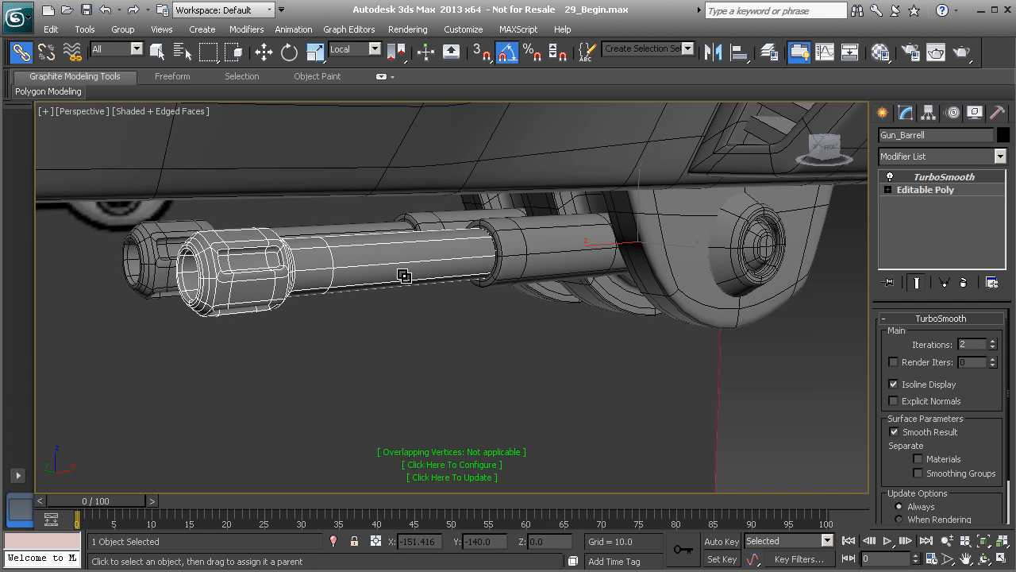
Link Gun_Barrell to Gun_Base, choosing the parent by name and dismissing the error message
{"action": "key", "text": "h"}
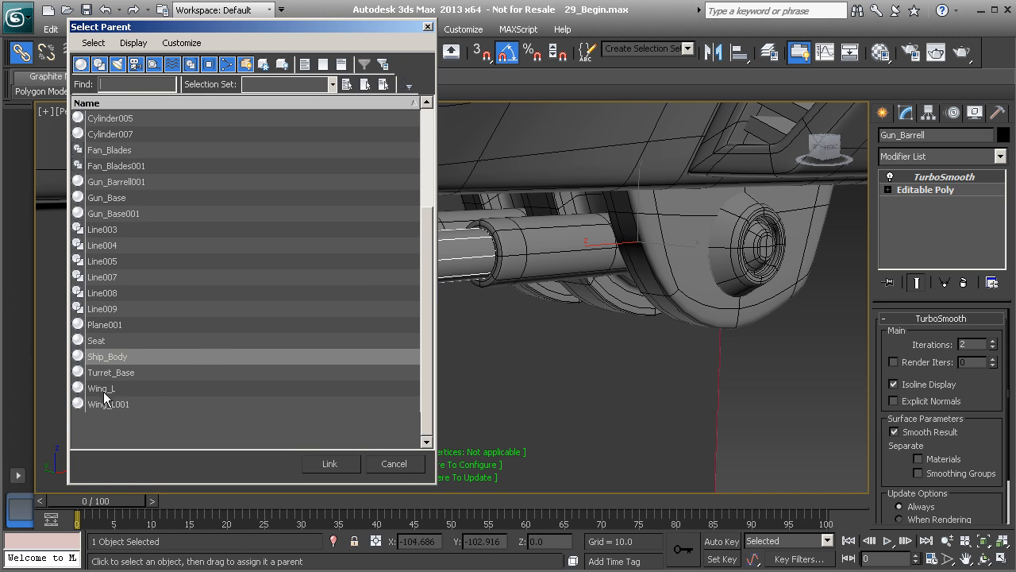
{"action": "left_click", "coordinate": [108, 205]}
{"action": "left_click", "coordinate": [328, 465]}
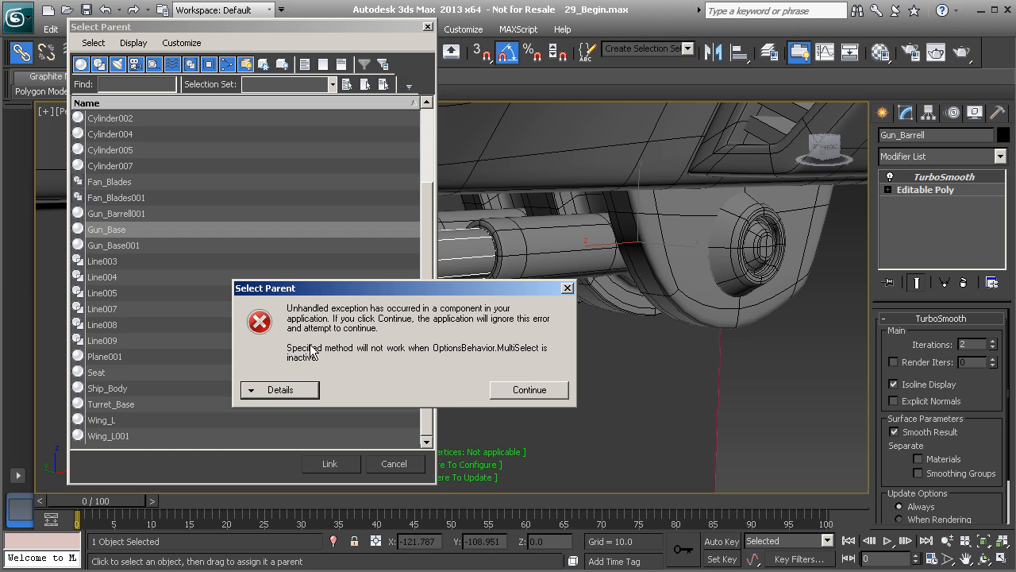
{"action": "left_click", "coordinate": [521, 390]}
{"action": "left_click", "coordinate": [338, 467]}
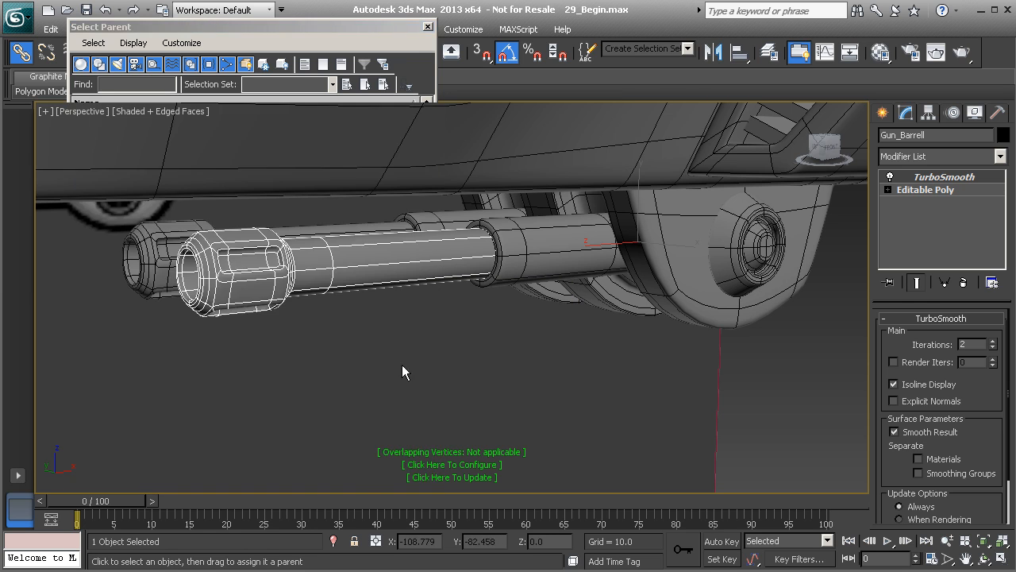
Select Gun_Base and rotate it slightly to test the link with its barrel
{"action": "mouse_move", "coordinate": [476, 268]}
{"action": "middle_mouse_down"}
{"action": "mouse_move", "coordinate": [331, 277]}
{"action": "mouse_move", "coordinate": [435, 255]}
{"action": "mouse_move", "coordinate": [490, 258]}
{"action": "middle_mouse_up"}
{"action": "middle_click_drag", "start_coordinate": [434, 278], "coordinate": [502, 276], "text": "alt"}
{"action": "left_click", "coordinate": [516, 231]}
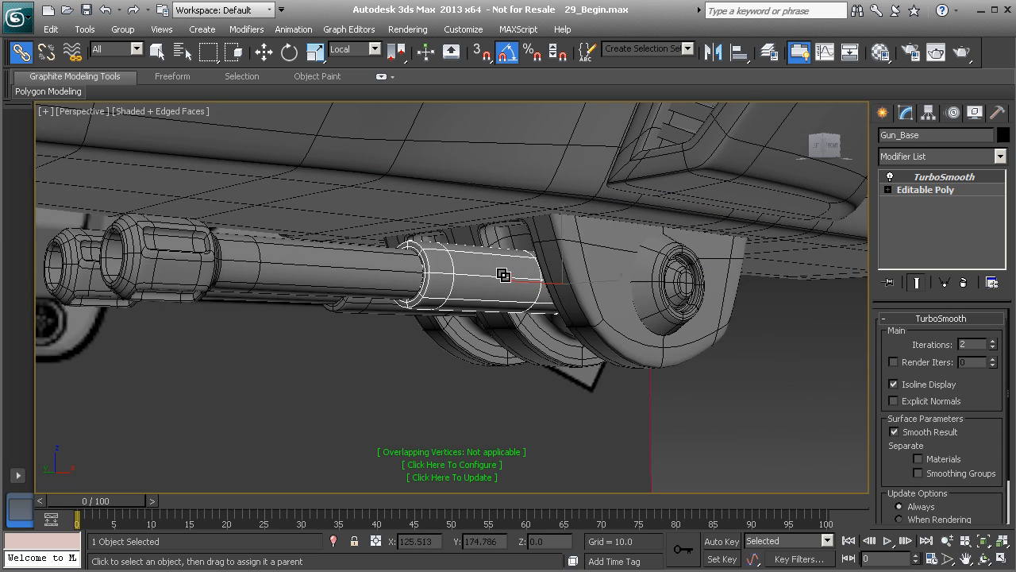
{"action": "left_click", "coordinate": [289, 52]}
{"action": "mouse_move", "coordinate": [530, 251]}
{"action": "left_mouse_down"}
{"action": "mouse_move", "coordinate": [528, 264]}
{"action": "mouse_move", "coordinate": [524, 253]}
{"action": "left_mouse_up"}
Link the second barrel, Gun_Barrell001, to Gun_Base001, choosing the parent by name and dismissing the error message
{"action": "middle_click_drag", "start_coordinate": [354, 290], "coordinate": [294, 278], "text": "alt"}
{"action": "left_click", "coordinate": [338, 235]}
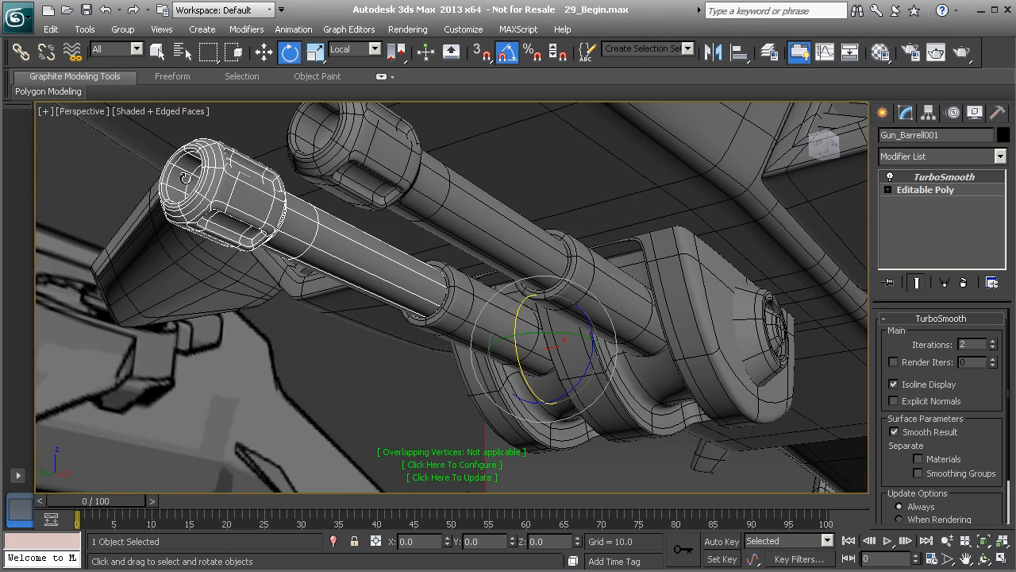
{"action": "left_click", "coordinate": [20, 54]}
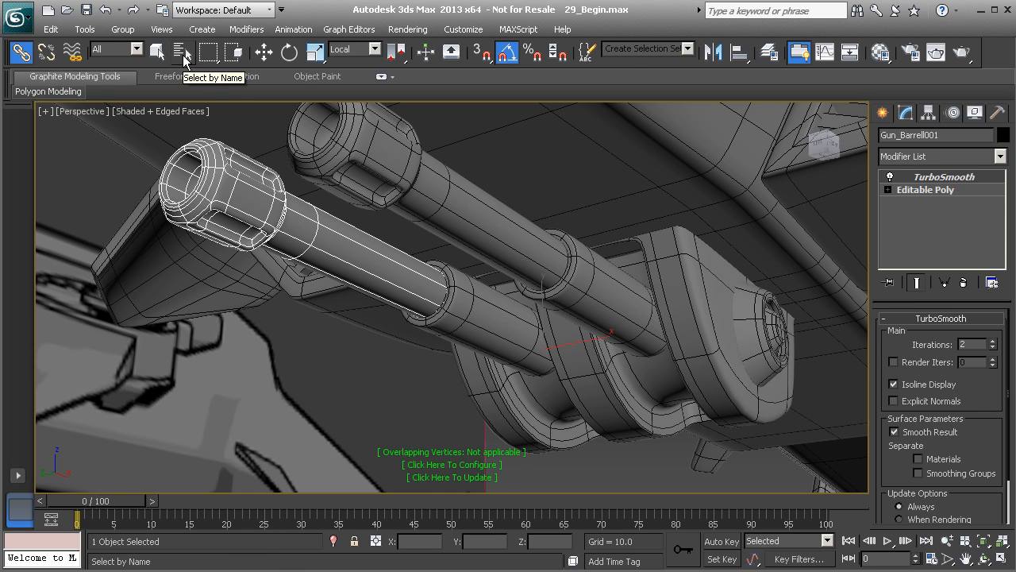
{"action": "left_click", "coordinate": [184, 56]}
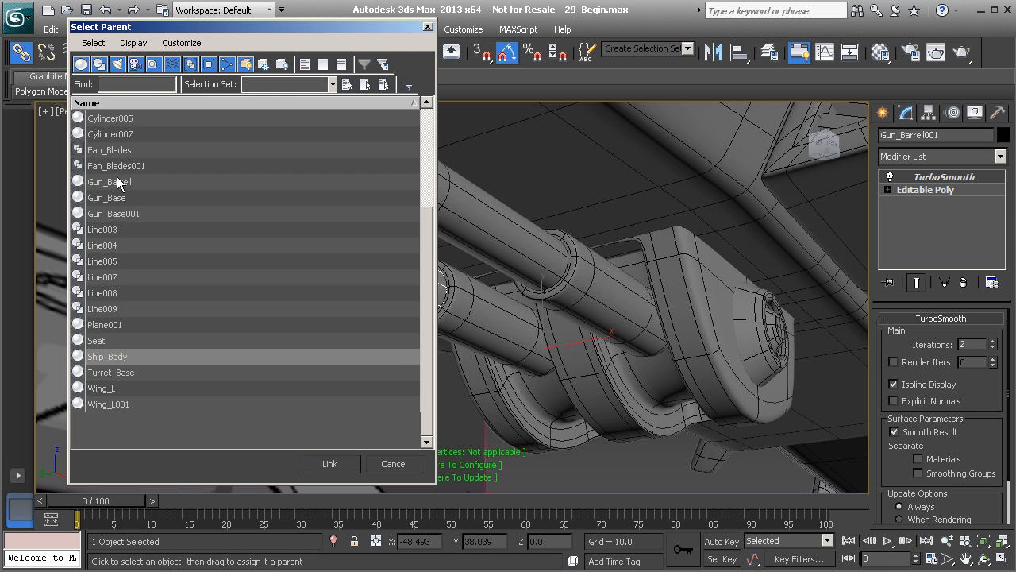
{"action": "left_click", "coordinate": [116, 214]}
{"action": "scroll", "coordinate": [116, 222], "scroll_direction": "up", "scroll_amount": 1}
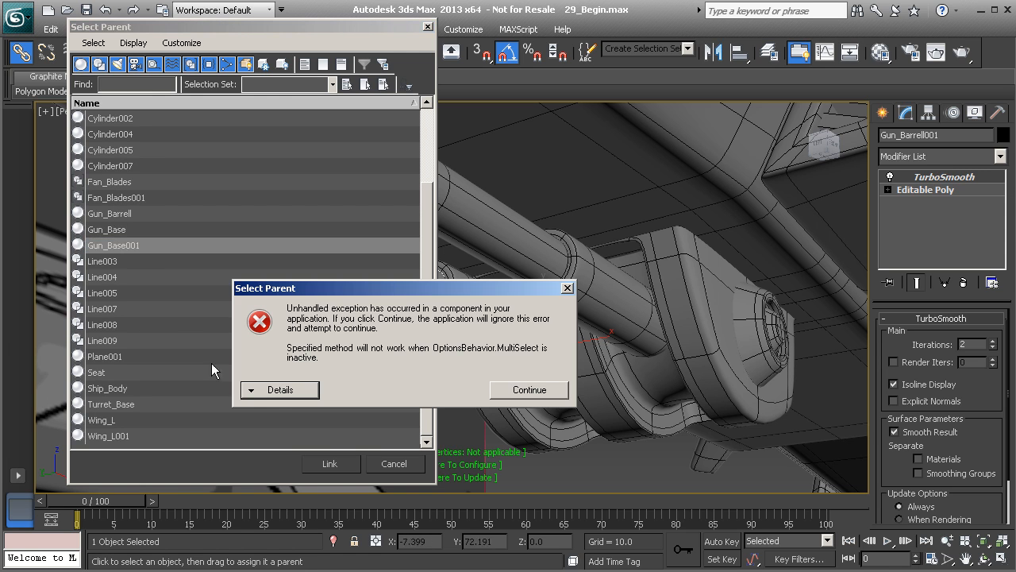
{"action": "left_click", "coordinate": [527, 392]}
{"action": "left_click", "coordinate": [342, 461]}
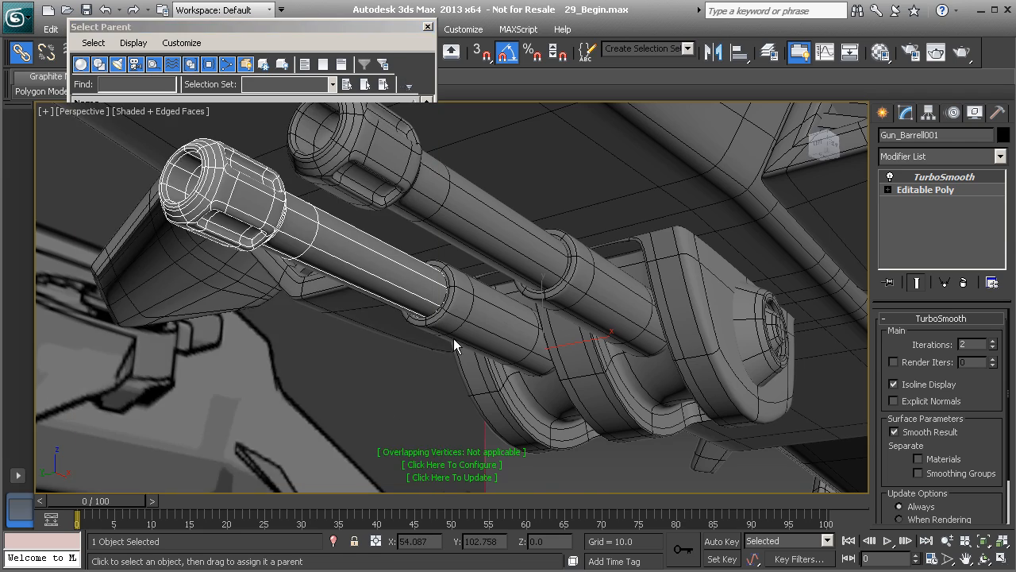
Select Gun_Base and restrict transformations to its pivot point only
{"action": "middle_click_drag", "start_coordinate": [487, 281], "coordinate": [418, 281], "text": "alt"}
{"action": "left_click", "coordinate": [481, 280]}
{"action": "middle_click_drag", "start_coordinate": [535, 268], "coordinate": [454, 268], "text": "alt"}
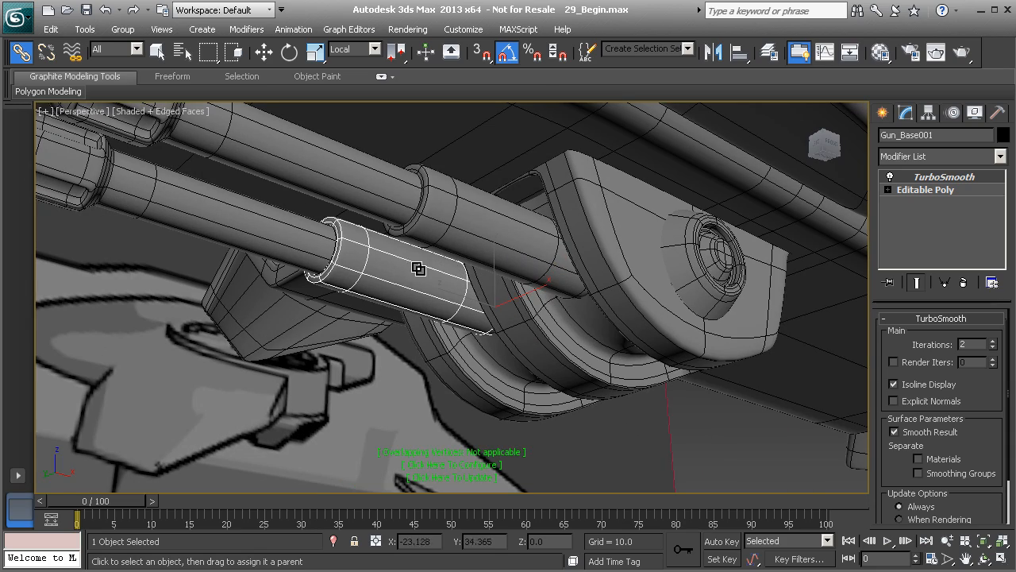
{"action": "left_click", "coordinate": [469, 235], "text": "ctrl"}
{"action": "middle_click_drag", "start_coordinate": [410, 266], "coordinate": [402, 297], "text": "alt"}
{"action": "left_click", "coordinate": [466, 269]}
{"action": "middle_click_drag", "start_coordinate": [466, 269], "coordinate": [344, 276], "text": "alt"}
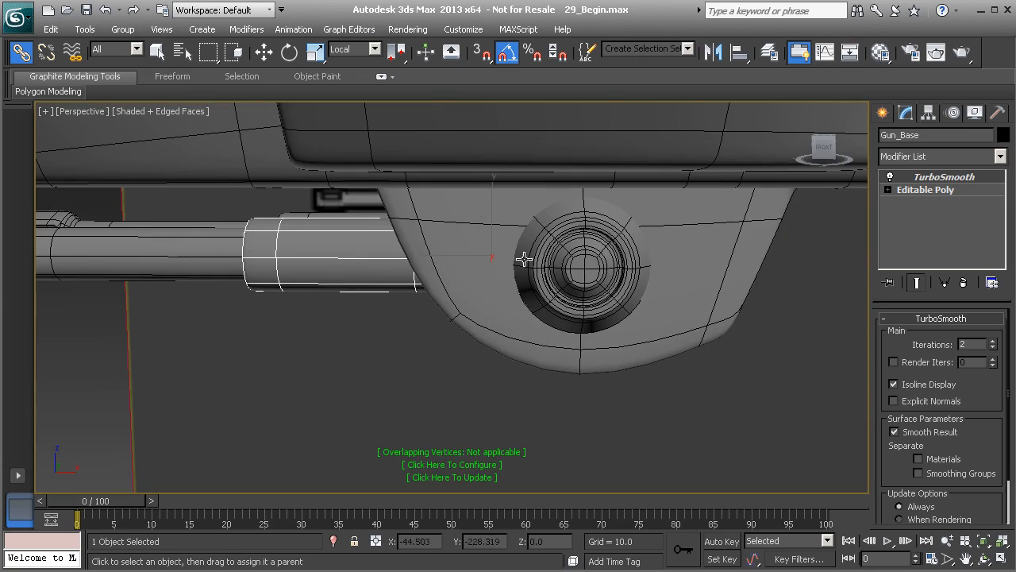
{"action": "middle_click_drag", "start_coordinate": [476, 278], "coordinate": [481, 238], "text": "alt"}
{"action": "middle_click_drag", "start_coordinate": [567, 256], "coordinate": [503, 269], "text": "alt"}
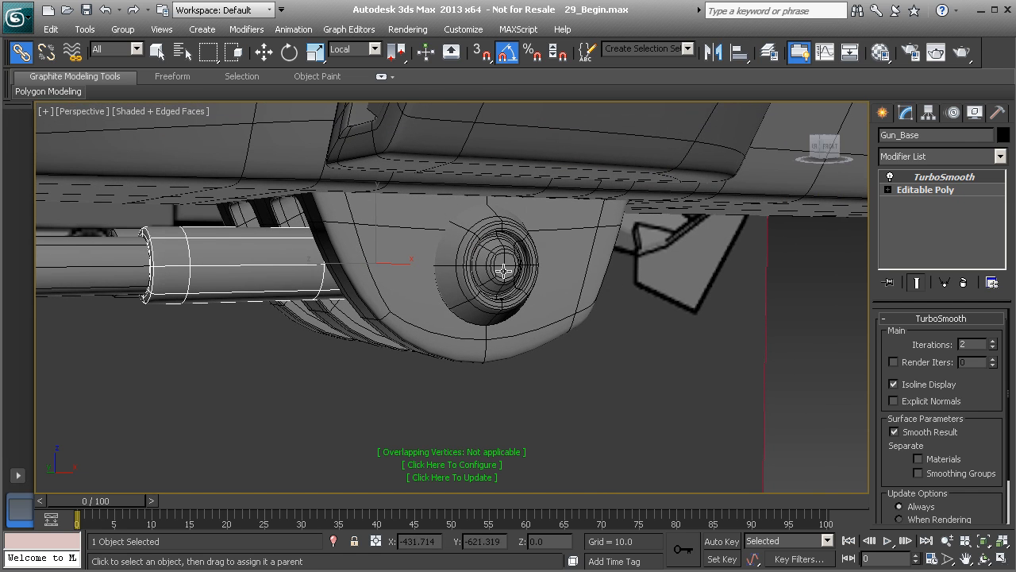
{"action": "left_click", "coordinate": [928, 118]}
{"action": "left_click", "coordinate": [941, 213]}
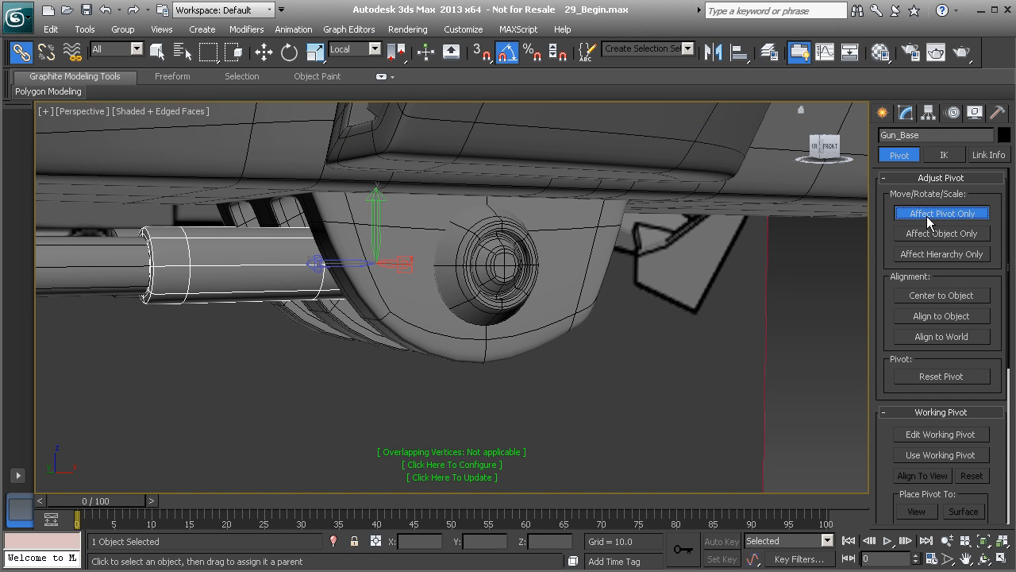
Align Gun_Base's pivot to the round cap Cylinder007 in Y and Z position only, matching pivot point to pivot point
{"action": "middle_click_drag", "start_coordinate": [466, 257], "coordinate": [497, 239], "text": "alt"}
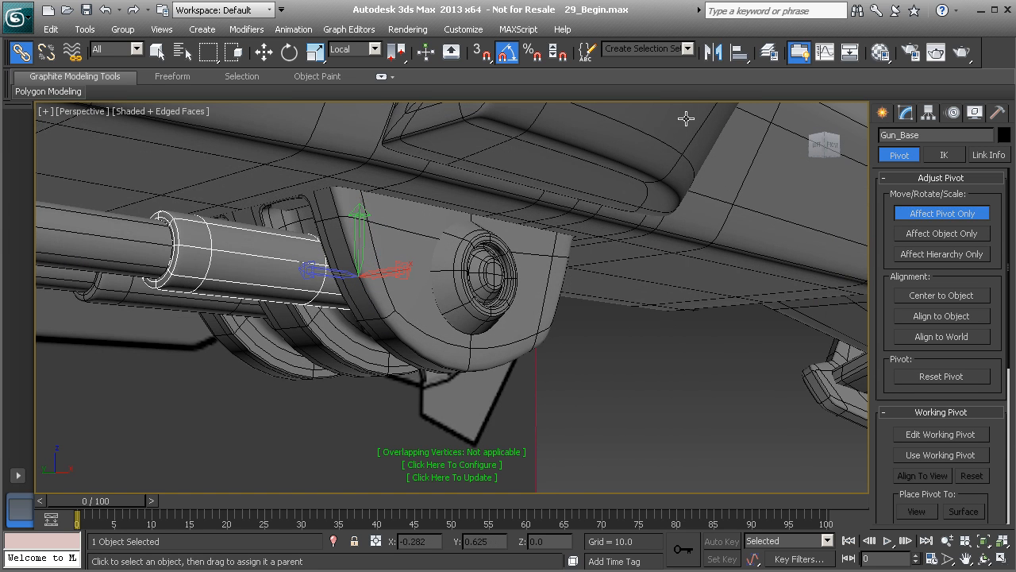
{"action": "left_click", "coordinate": [739, 52]}
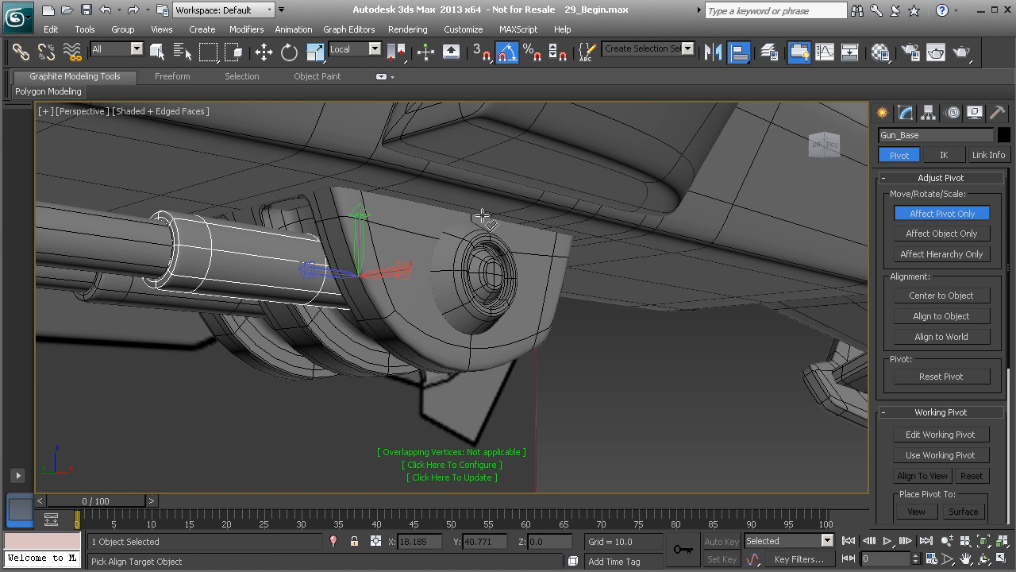
{"action": "middle_click_drag", "start_coordinate": [452, 290], "coordinate": [504, 256], "text": "alt"}
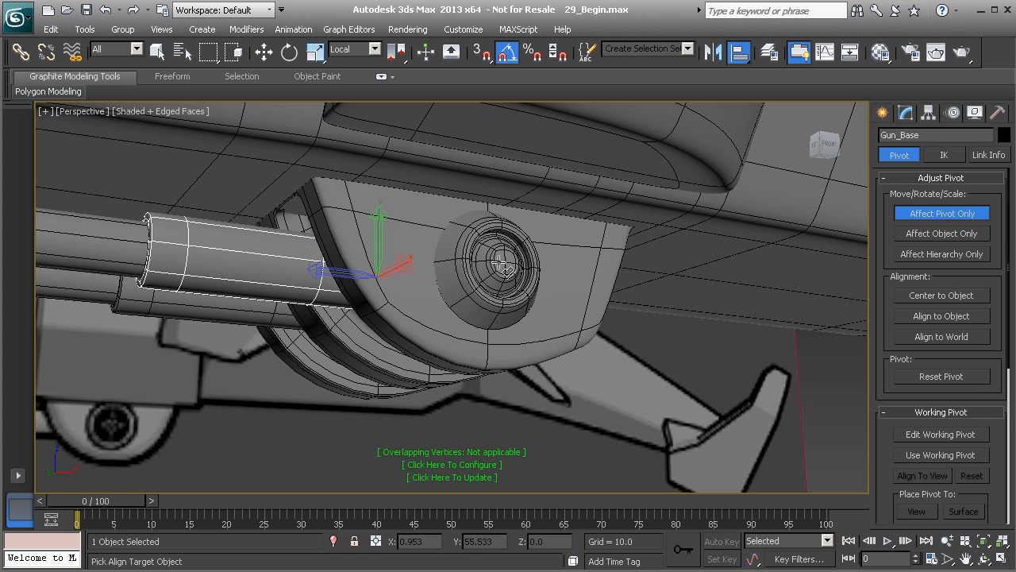
{"action": "left_click", "coordinate": [494, 264]}
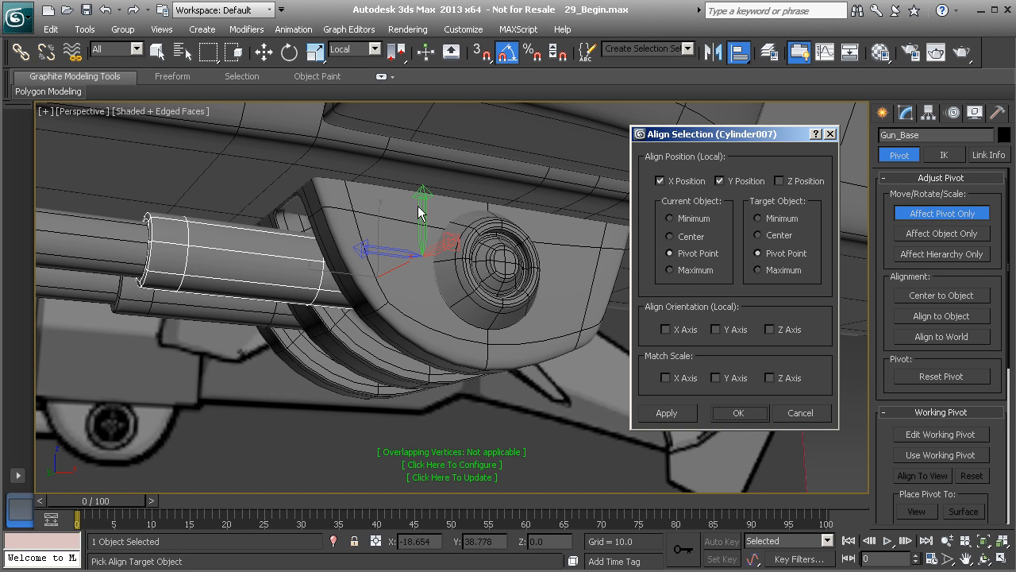
{"action": "left_click", "coordinate": [661, 181]}
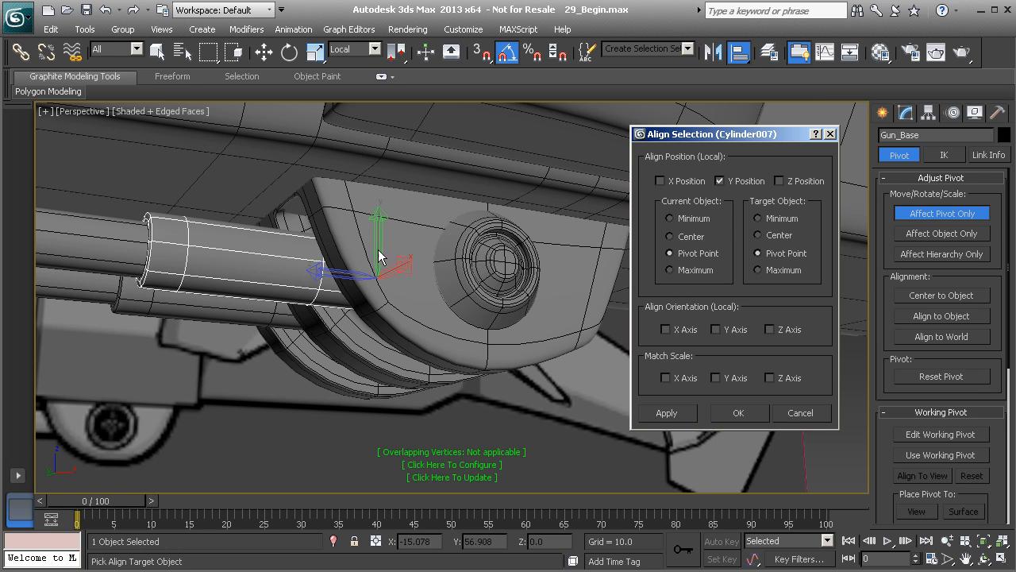
{"action": "left_click", "coordinate": [780, 182]}
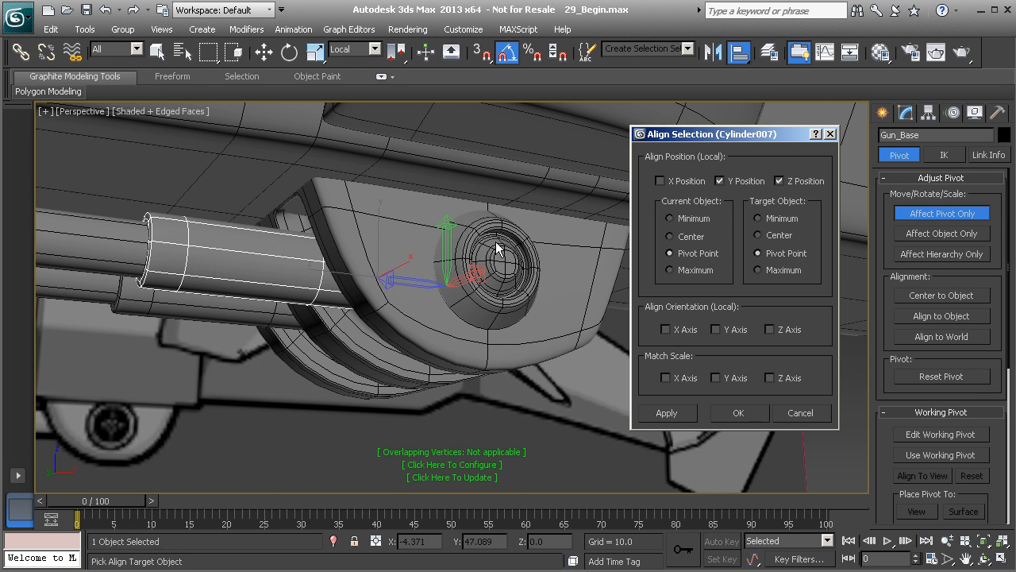
{"action": "left_click", "coordinate": [734, 414]}
{"action": "middle_click_drag", "start_coordinate": [735, 415], "coordinate": [659, 362], "text": "alt"}
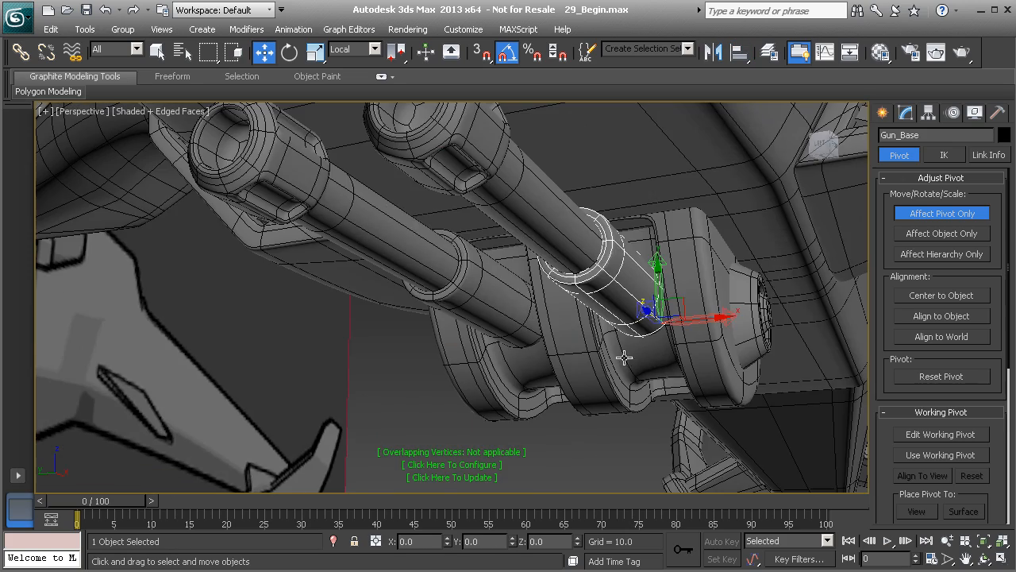
Align Gun_Base001's pivot to the cap Cylinder007 in Y and Z position, and end pivot-only adjustment
{"action": "left_click", "coordinate": [512, 304]}
{"action": "middle_click_drag", "start_coordinate": [516, 302], "coordinate": [389, 318], "text": "alt"}
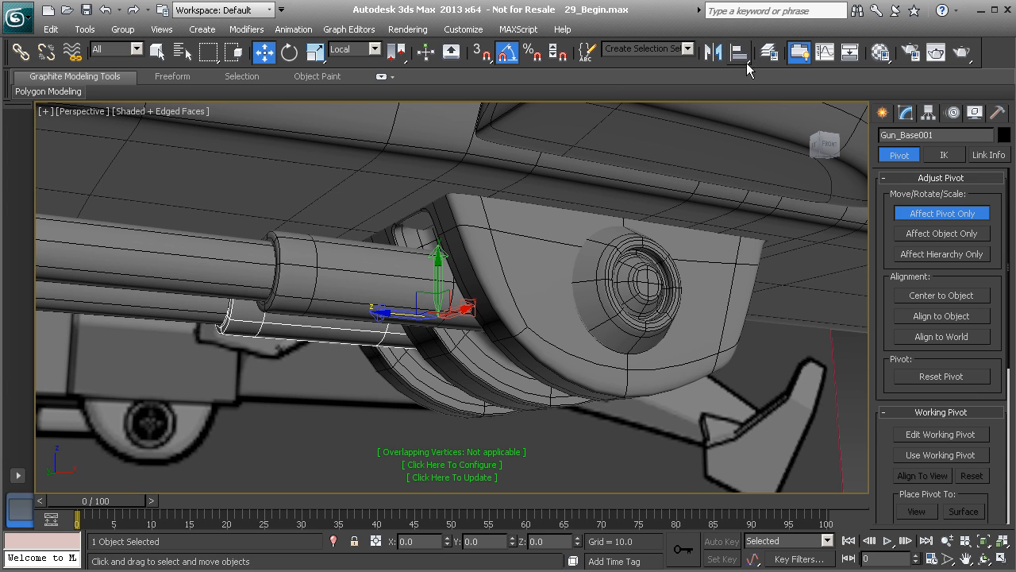
{"action": "left_click", "coordinate": [740, 52]}
{"action": "left_click", "coordinate": [637, 283]}
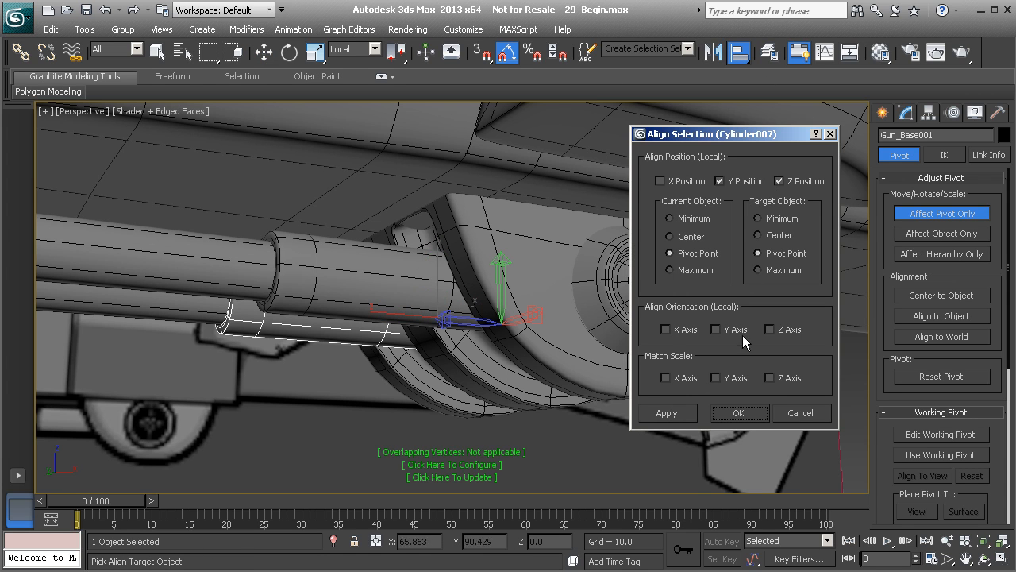
{"action": "left_click", "coordinate": [736, 413]}
{"action": "middle_click_drag", "start_coordinate": [469, 350], "coordinate": [531, 343], "text": "alt"}
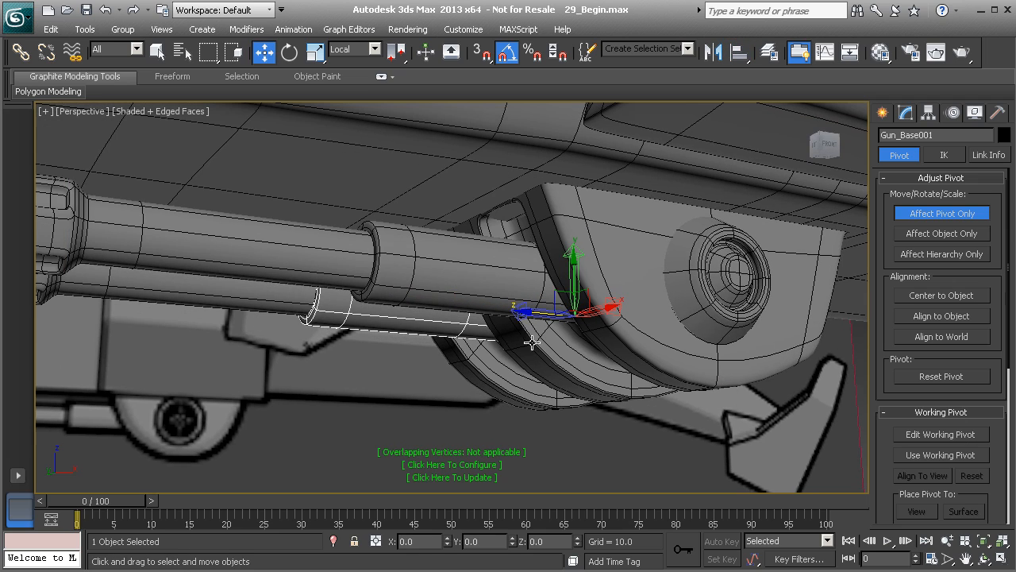
{"action": "middle_click_drag", "start_coordinate": [635, 293], "coordinate": [641, 270], "text": "alt"}
{"action": "scroll", "coordinate": [612, 313], "scroll_direction": "down", "scroll_amount": 3}
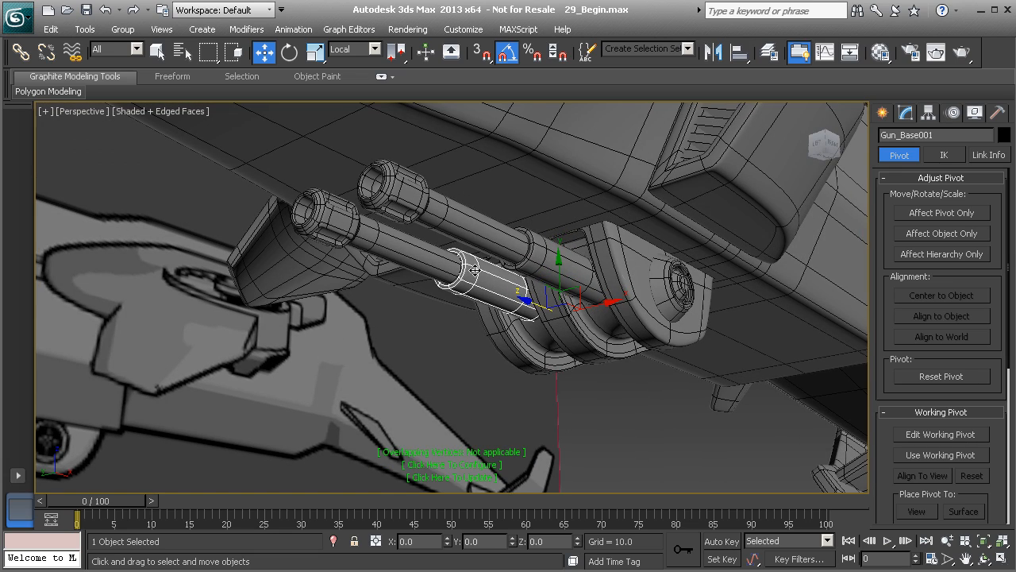
Rotate Gun_Base001 around its aligned pivot to test the gun's swing, and undo the test rotation
{"action": "middle_click_drag", "start_coordinate": [428, 241], "coordinate": [381, 260], "text": "alt"}
{"action": "left_click_drag", "start_coordinate": [560, 261], "coordinate": [559, 316]}
{"action": "middle_click_drag", "start_coordinate": [558, 316], "coordinate": [563, 338], "text": "alt"}
{"action": "left_click_drag", "start_coordinate": [563, 338], "coordinate": [629, 295]}
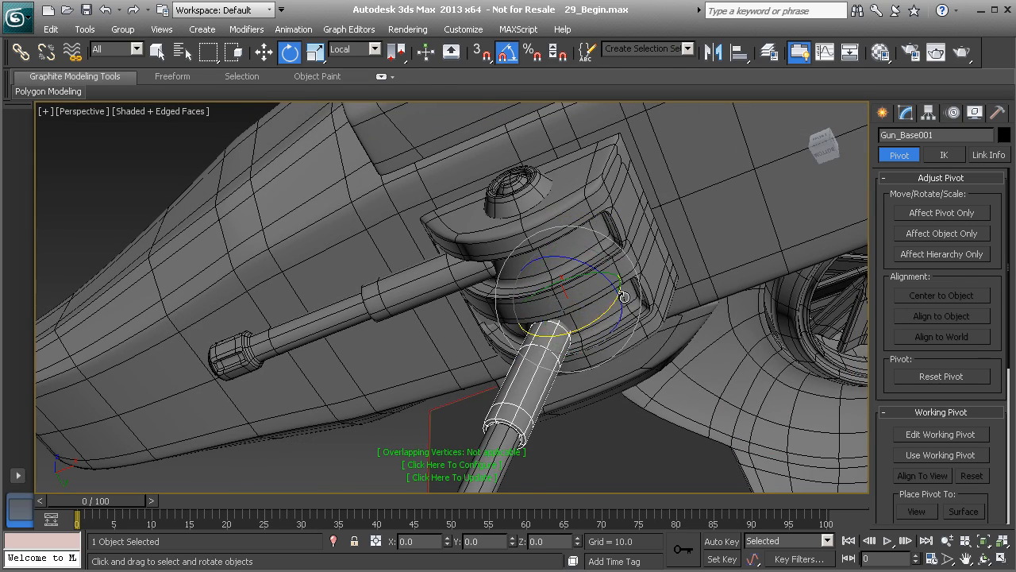
{"action": "left_click_drag", "start_coordinate": [546, 336], "coordinate": [505, 334]}
{"action": "key", "text": "ctrl+z"}
{"action": "key", "text": "ctrl+y"}
{"action": "mouse_move", "coordinate": [478, 326]}
{"action": "middle_mouse_down", "text": "alt"}
{"action": "mouse_move", "coordinate": [512, 336]}
{"action": "mouse_move", "coordinate": [490, 337]}
{"action": "middle_mouse_up", "text": "alt"}
{"action": "middle_click_drag", "start_coordinate": [625, 325], "coordinate": [492, 254], "text": "alt"}
Try to mirror the round cap Cylinder007 about its local Y axis as an instance and place it on the bracket's opposite side
{"action": "left_click", "coordinate": [658, 320]}
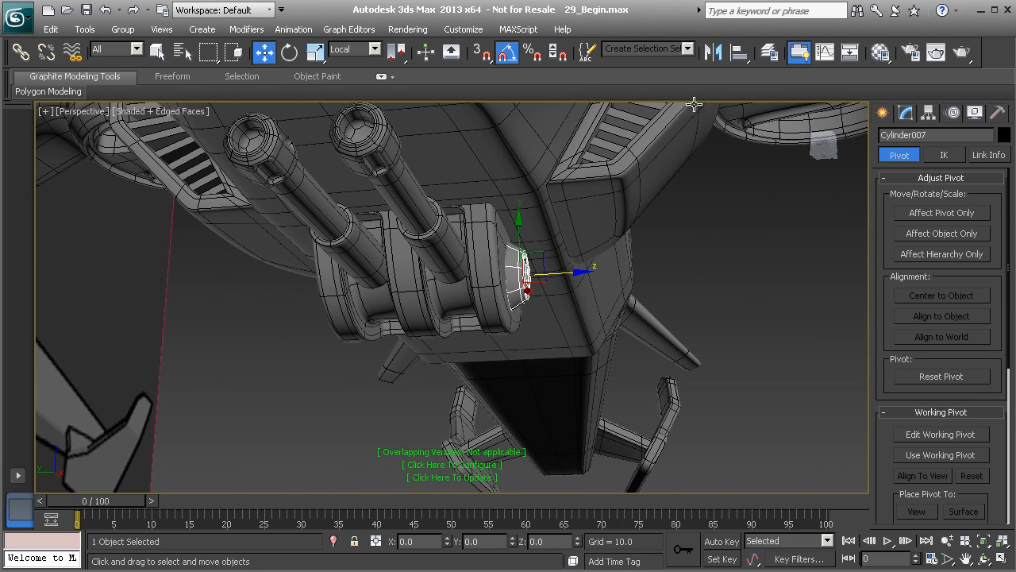
{"action": "left_click", "coordinate": [713, 52]}
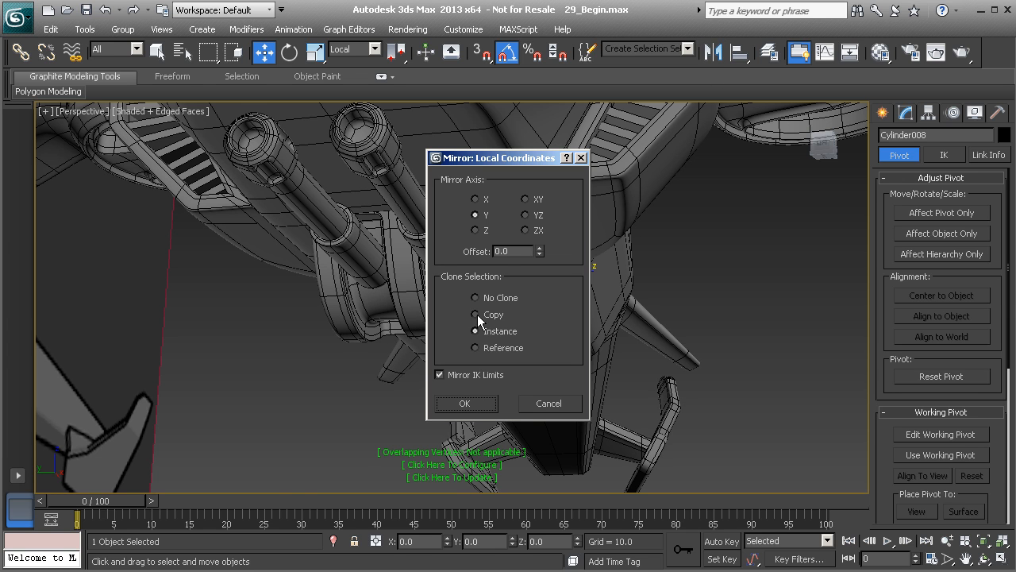
{"action": "left_click", "coordinate": [476, 404]}
{"action": "middle_click_drag", "start_coordinate": [481, 409], "coordinate": [499, 308], "text": "alt"}
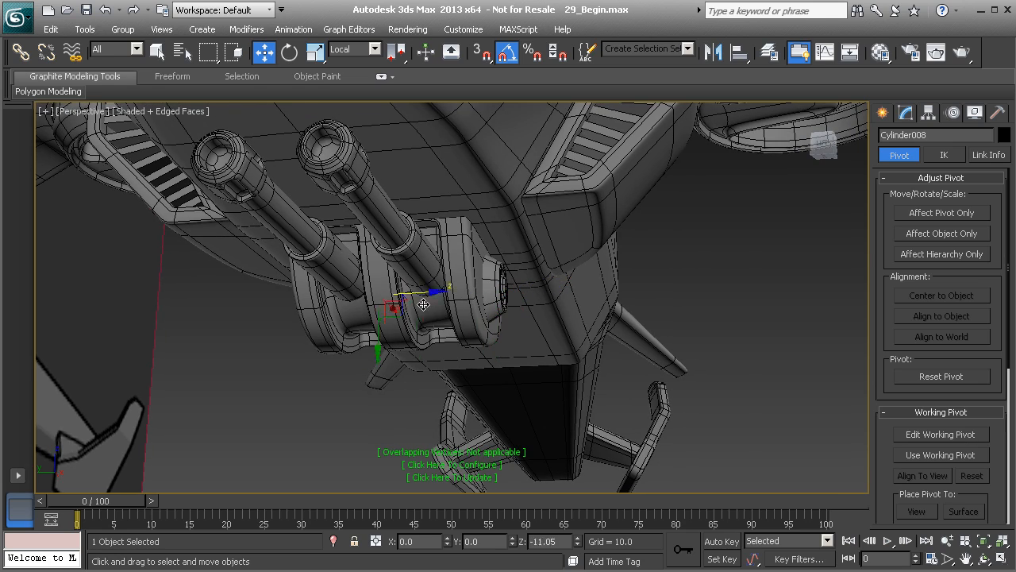
{"action": "middle_click_drag", "start_coordinate": [355, 308], "coordinate": [321, 300], "text": "alt"}
{"action": "scroll", "coordinate": [368, 328], "scroll_direction": "up", "scroll_amount": 4}
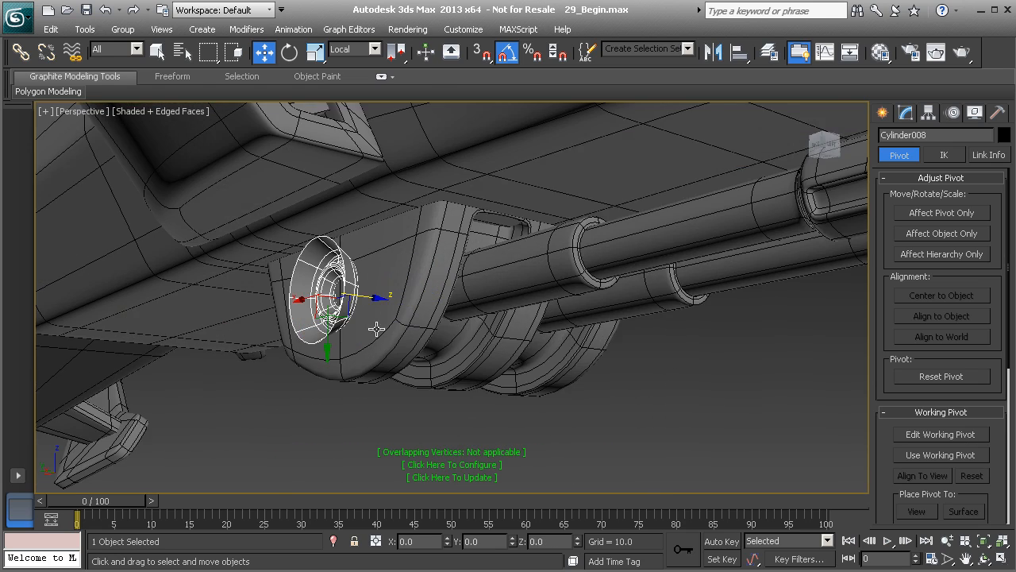
{"action": "left_click", "coordinate": [368, 327]}
Mirror the round cap about its local Z axis as an instance, move it to the bracket's opposite side, and clear the selection
{"action": "middle_click_drag", "start_coordinate": [629, 332], "coordinate": [530, 332], "text": "alt"}
{"action": "left_click", "coordinate": [497, 296]}
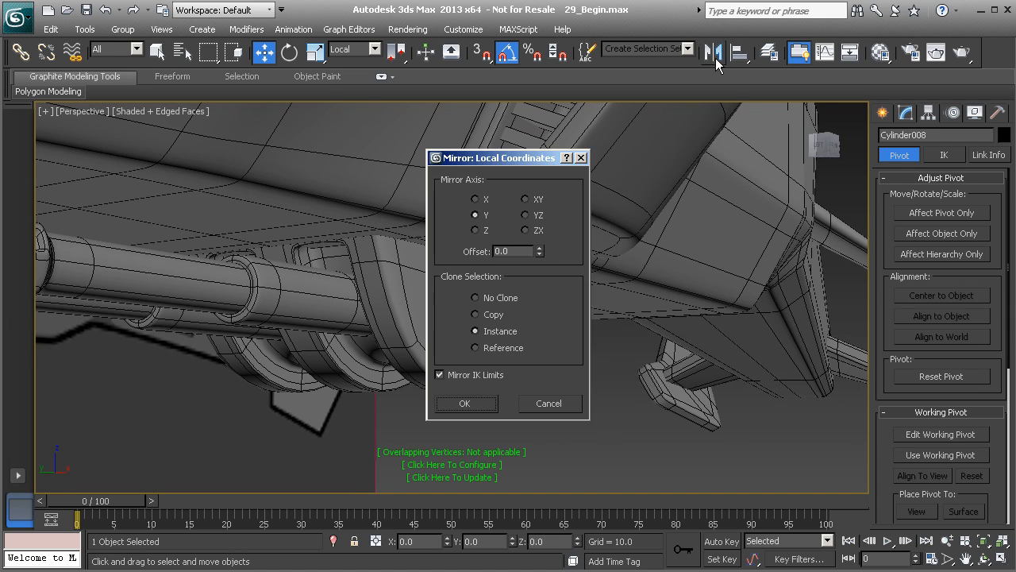
{"action": "left_click_drag", "start_coordinate": [453, 159], "coordinate": [599, 169]}
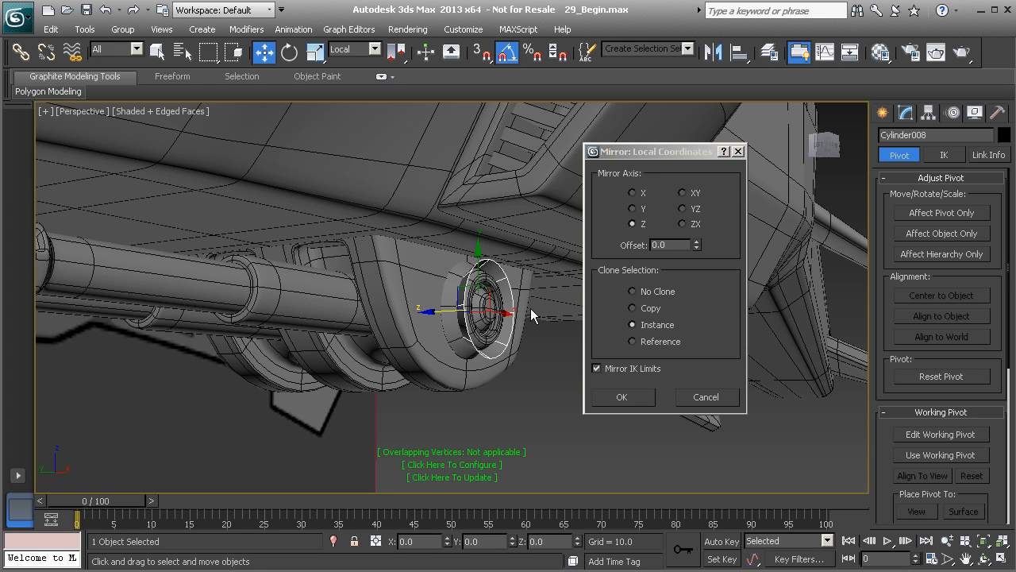
{"action": "left_click", "coordinate": [625, 397]}
{"action": "middle_click_drag", "start_coordinate": [626, 397], "coordinate": [458, 304], "text": "alt"}
{"action": "middle_click_drag", "start_coordinate": [170, 318], "coordinate": [360, 338], "text": "alt"}
{"action": "left_click_drag", "start_coordinate": [281, 305], "coordinate": [273, 303]}
{"action": "middle_click_drag", "start_coordinate": [273, 302], "coordinate": [605, 299], "text": "alt"}
{"action": "left_click", "coordinate": [612, 347]}
{"action": "scroll", "coordinate": [612, 347], "scroll_direction": "down", "scroll_amount": 5}
{"action": "middle_click_drag", "start_coordinate": [387, 276], "coordinate": [406, 234], "text": "alt"}
{"action": "middle_click_drag", "start_coordinate": [327, 213], "coordinate": [284, 208], "text": "alt"}
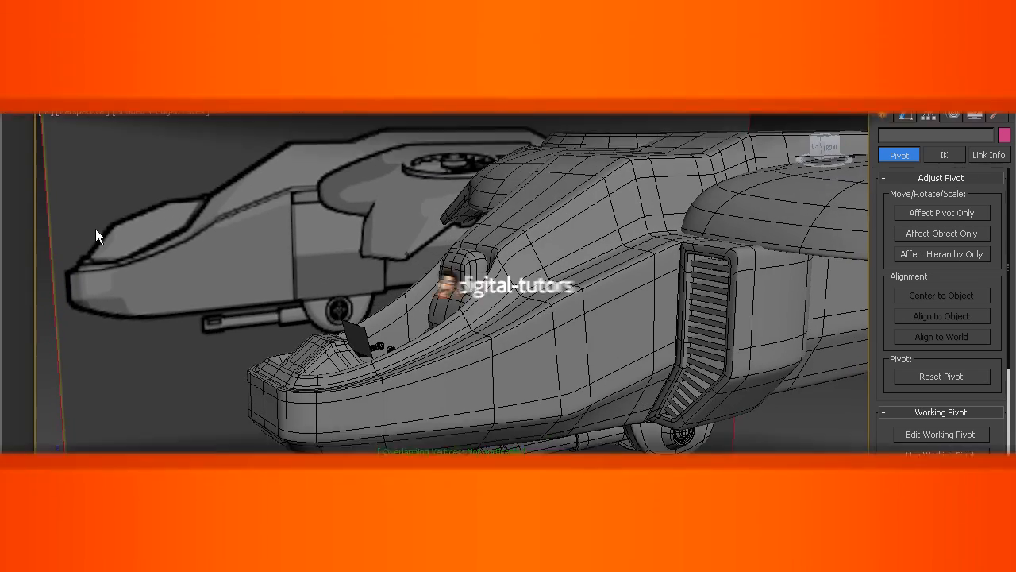